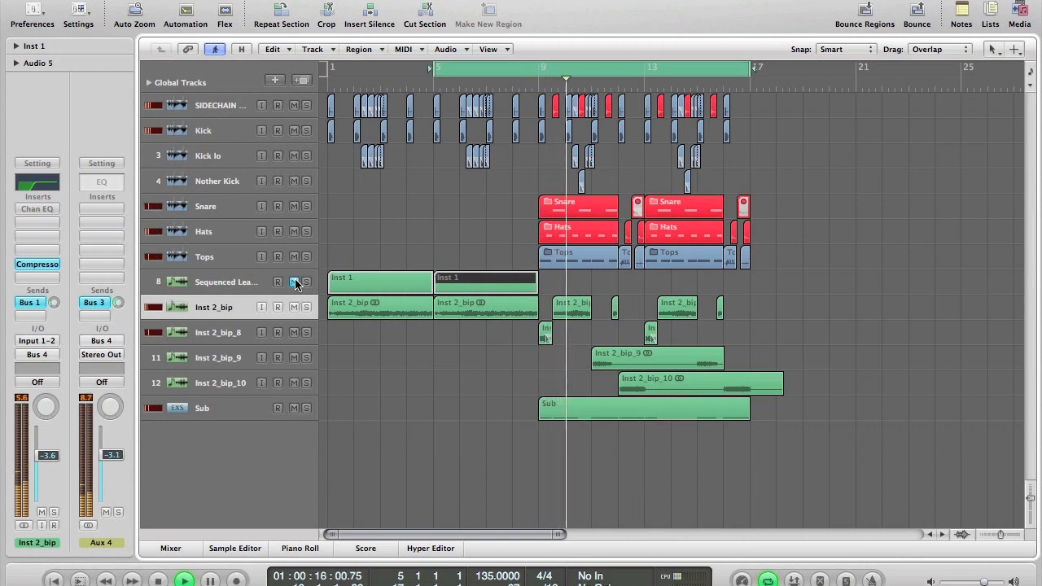
pyautogui.press('v')
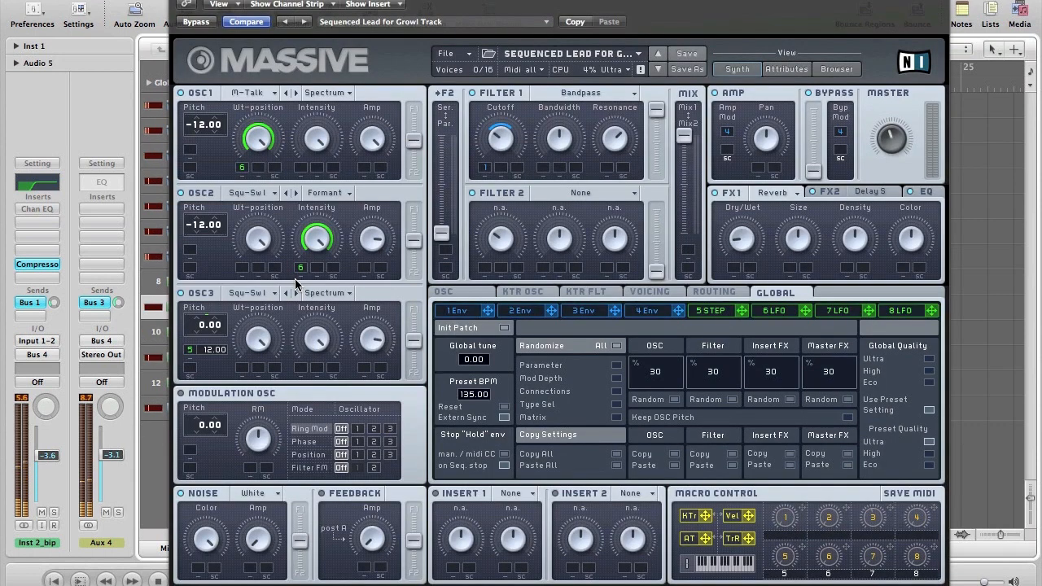
pyautogui.press('v')
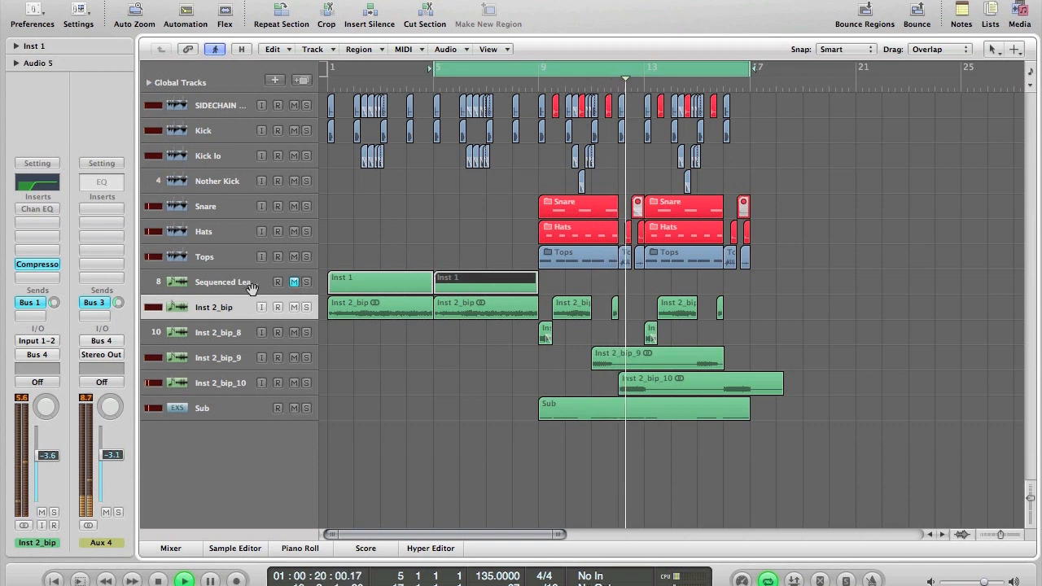
# Solo the Inst 2_bip track's regions and play them back from bar 5, then stop playback
pyautogui.click(218, 308)
pyautogui.press('space')
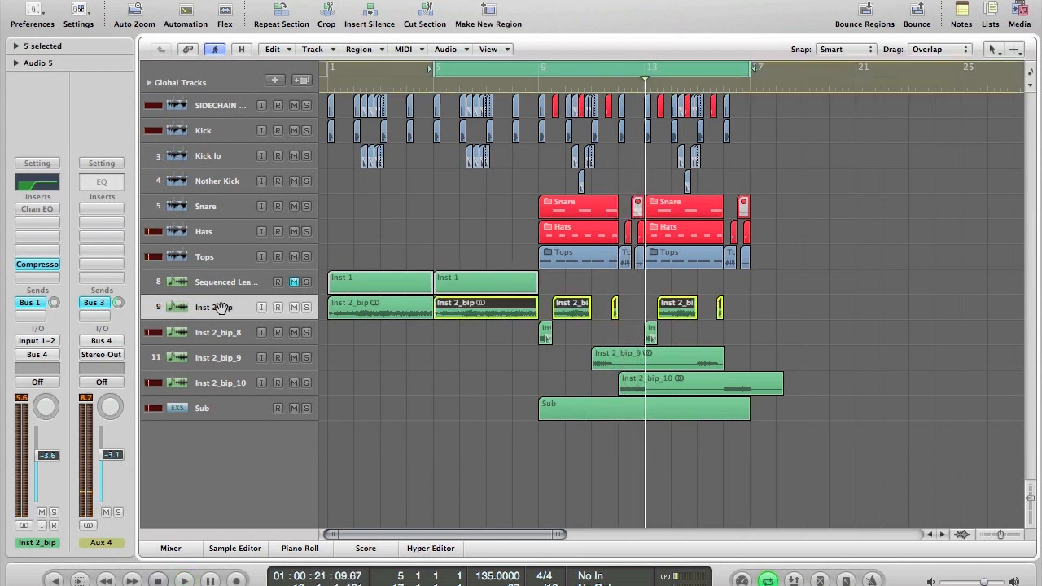
pyautogui.hotkey('ctrl', 's')
pyautogui.press('space')
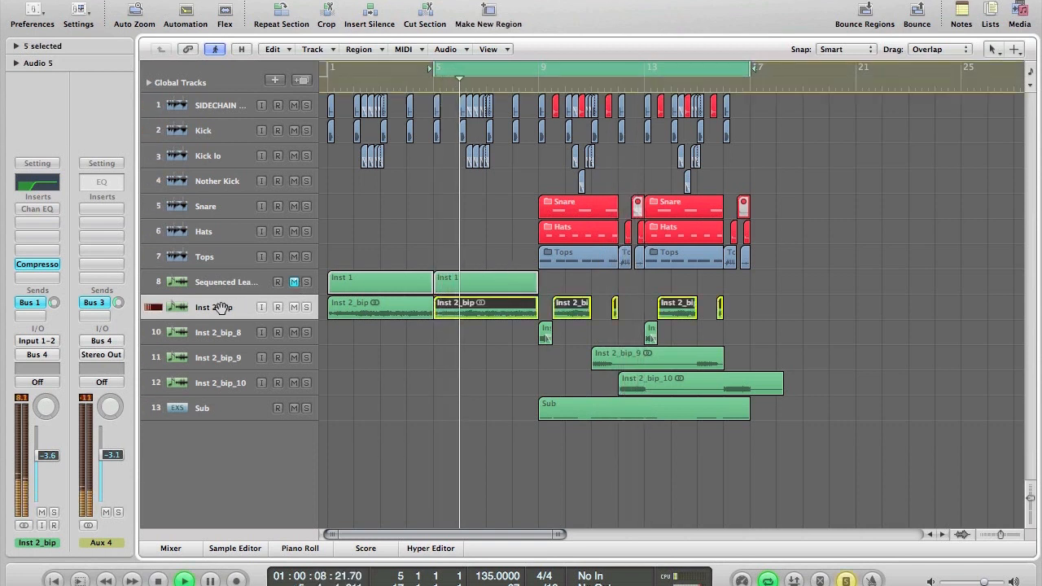
pyautogui.press('space')
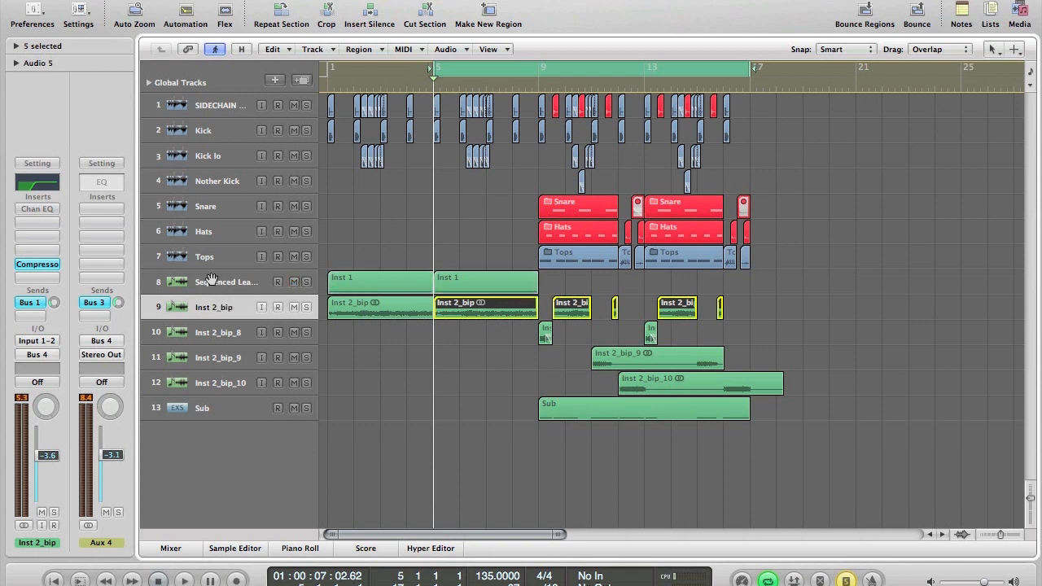
# Select the synth and sub regions from bar 5 onward, cycle bars 9 to 17 and play the section without solo
pyautogui.click(211, 279)
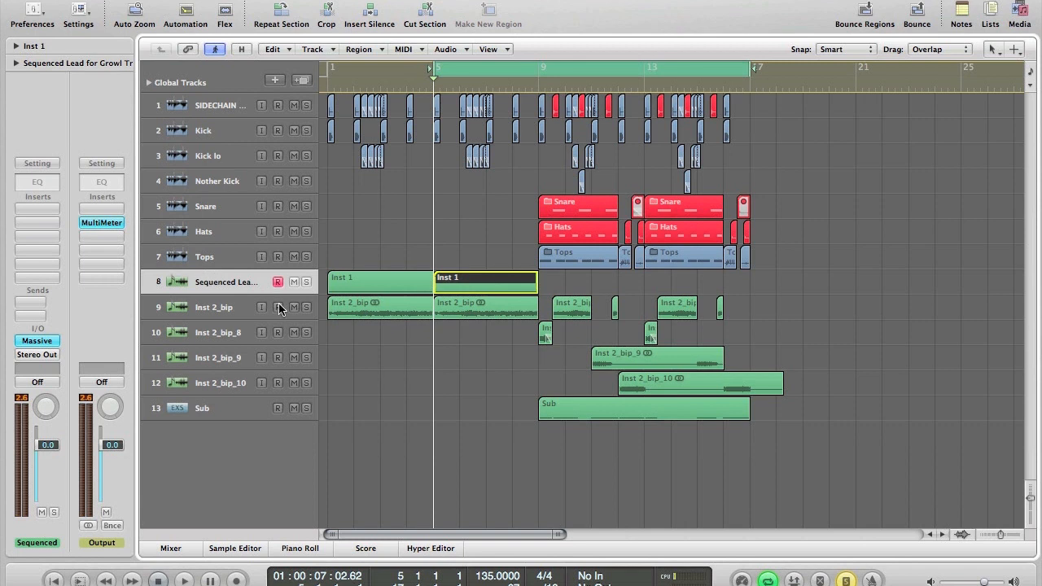
pyautogui.moveTo(830, 466); pyautogui.dragTo(440, 281)
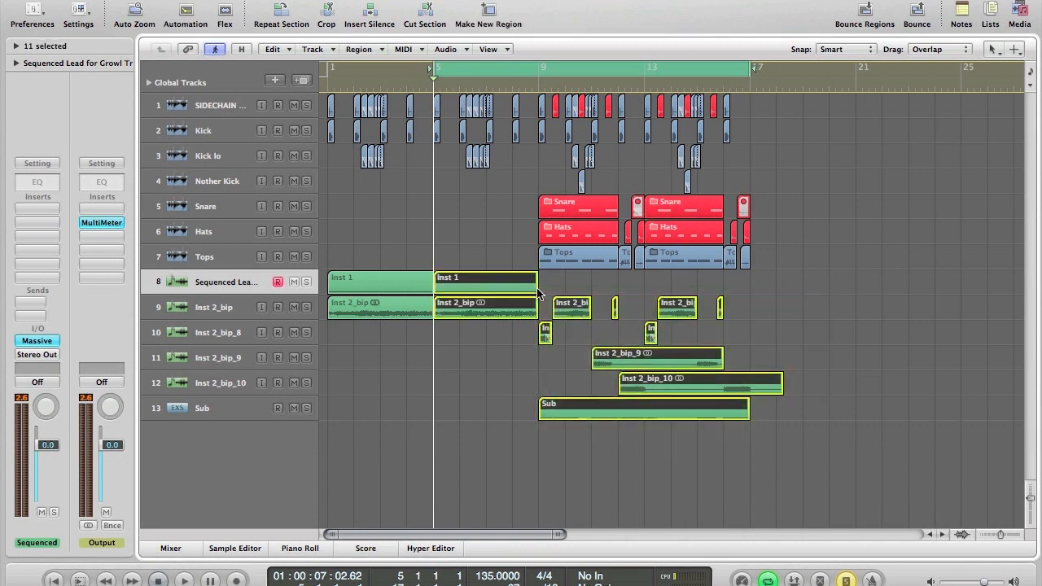
pyautogui.moveTo(541, 70); pyautogui.dragTo(749, 72)
pyautogui.click(742, 110)
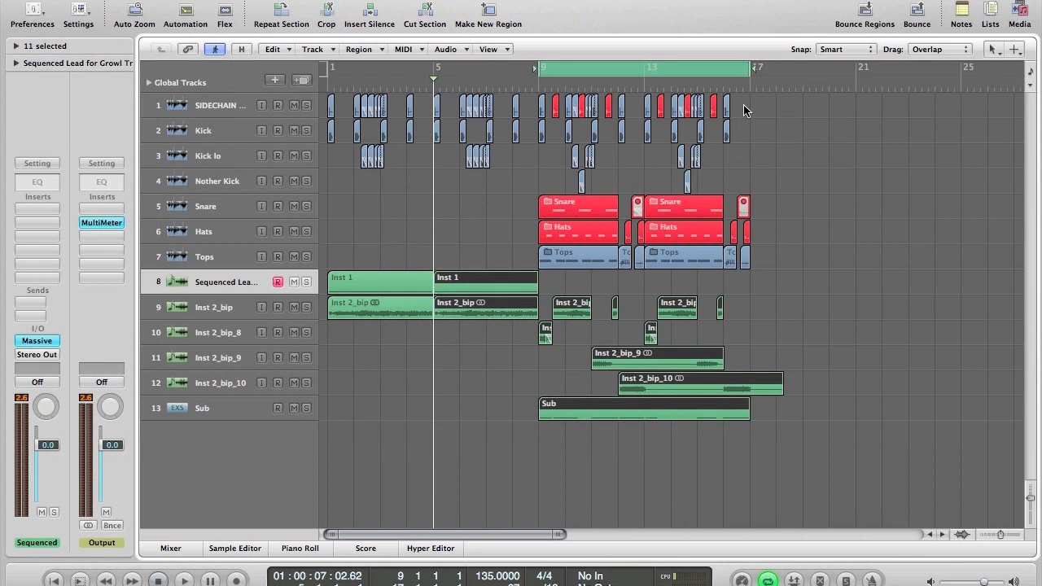
pyautogui.press('space')
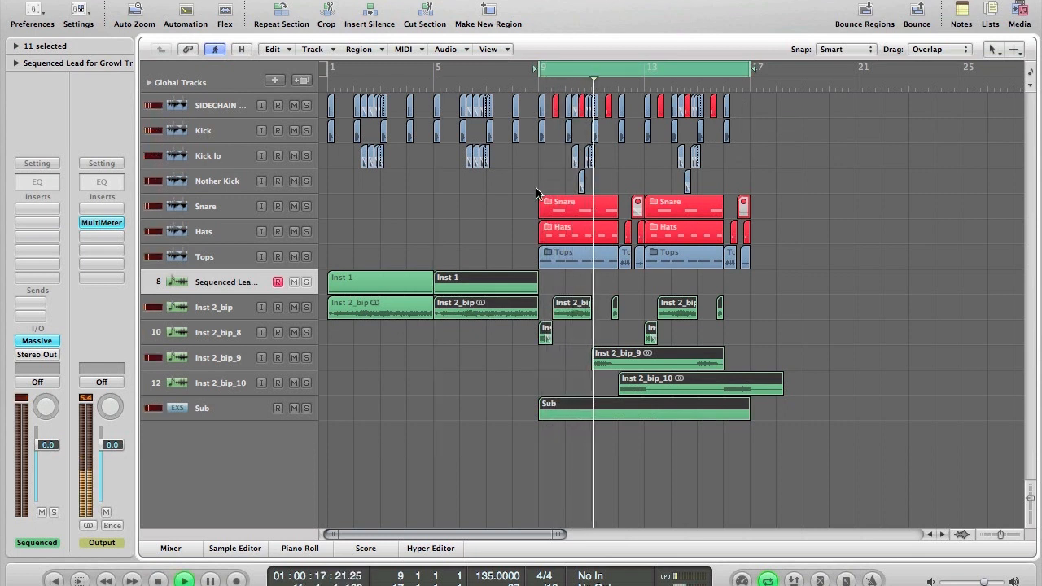
pyautogui.press('space')
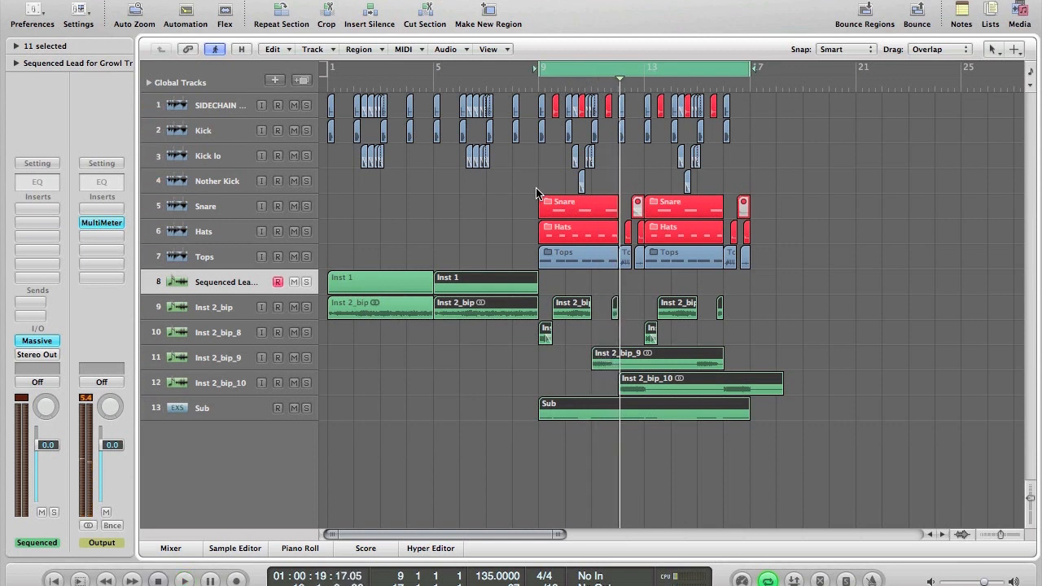
# Cycle bars 5 to 9 and start a new sound in the Sequenced Lead track's Massive instrument
pyautogui.moveTo(436, 69); pyautogui.dragTo(541, 96)
pyautogui.doubleClick(244, 280)
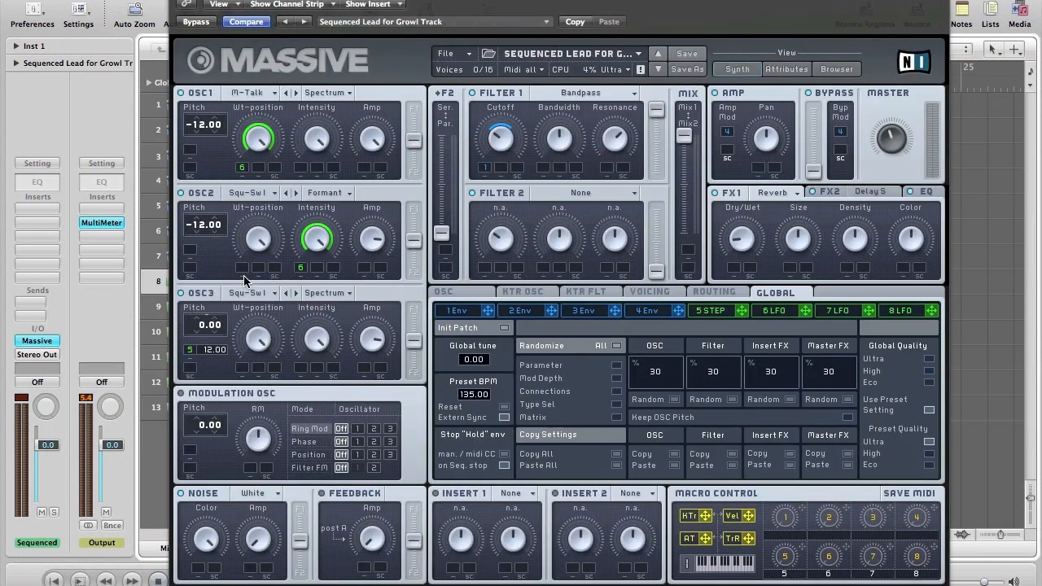
pyautogui.click(445, 54)
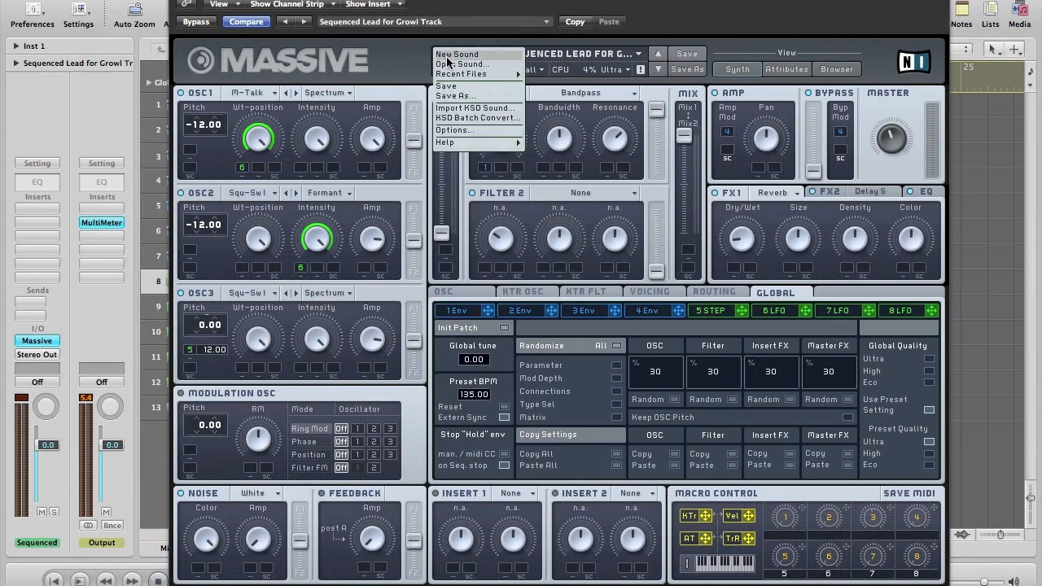
pyautogui.click(458, 54)
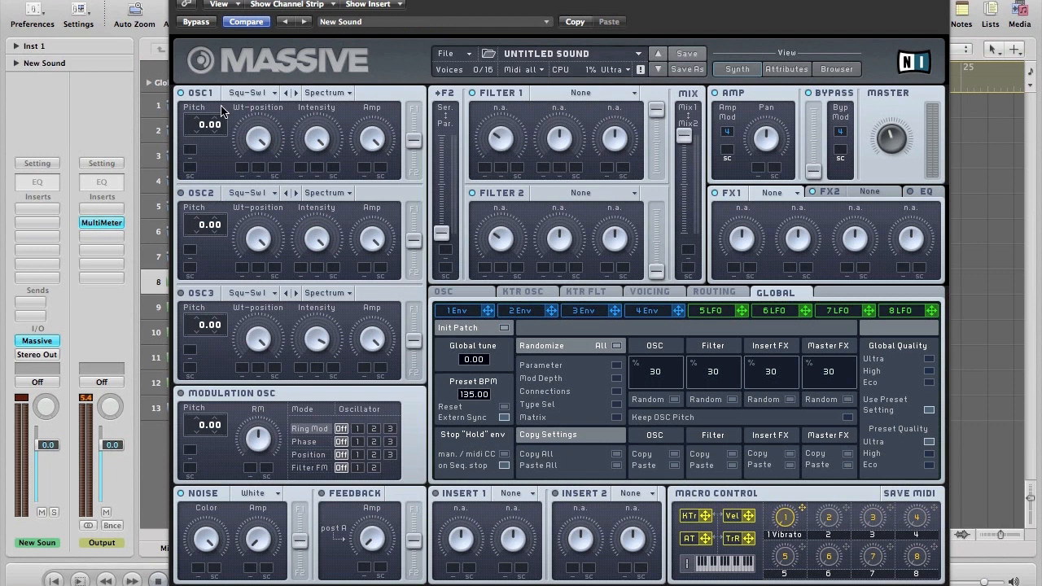
# Set OSC1 to the Modern Talking wavetable, route it fully to Filter 1 and tune it to -12.00
pyautogui.click(259, 96)
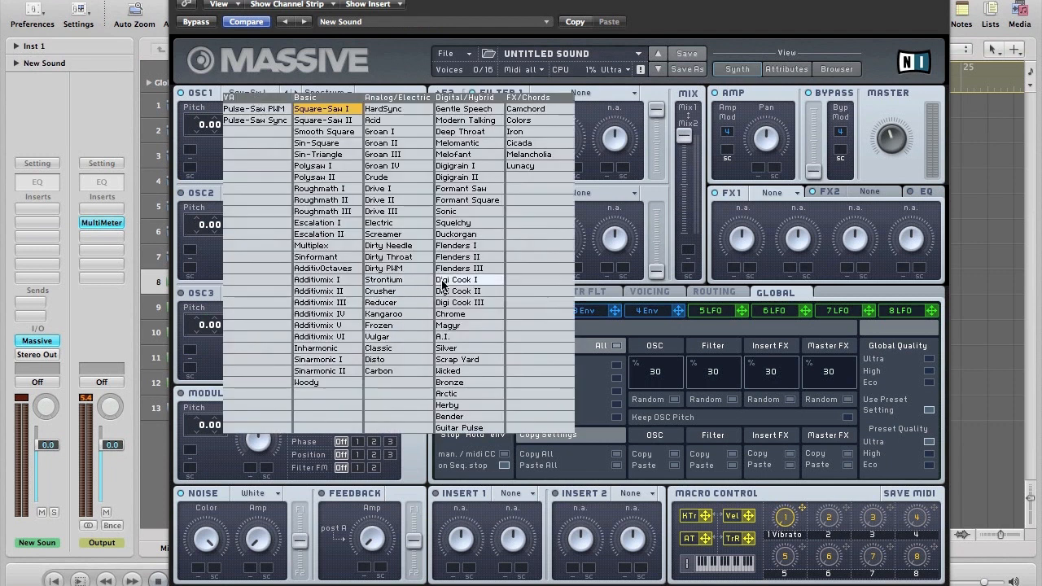
pyautogui.click(450, 120)
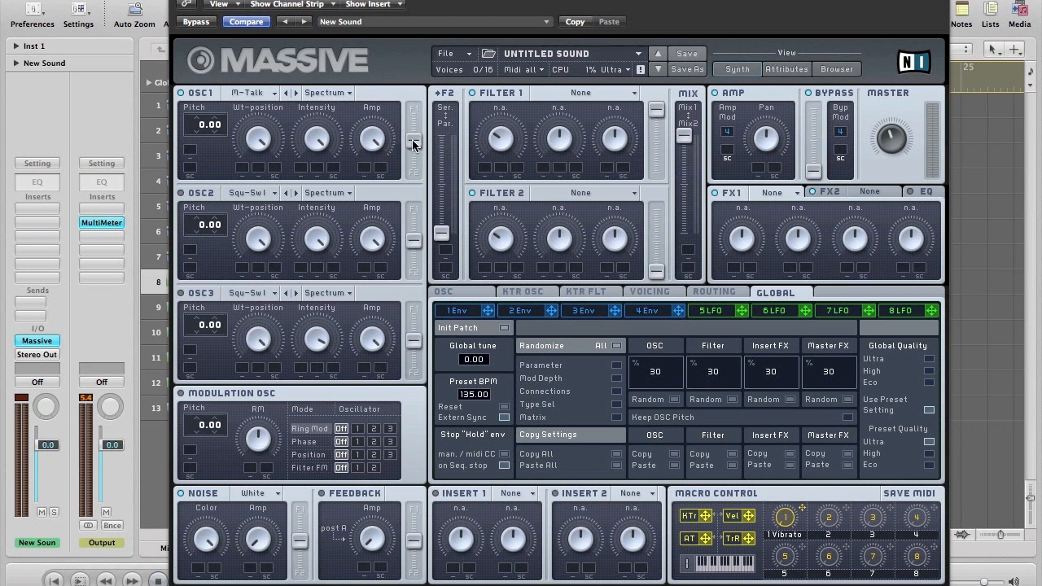
pyautogui.moveTo(413, 143); pyautogui.dragTo(412, 56)
pyautogui.moveTo(203, 126)
pyautogui.mouseDown()
pyautogui.moveTo(203, 136)
pyautogui.moveTo(208, 124)
pyautogui.mouseUp()
# Enable OSC2 in Formant mode, lower its amp slightly, route it to Filter 1 and tune it to -12.00
pyautogui.click(325, 194)
pyautogui.click(332, 234)
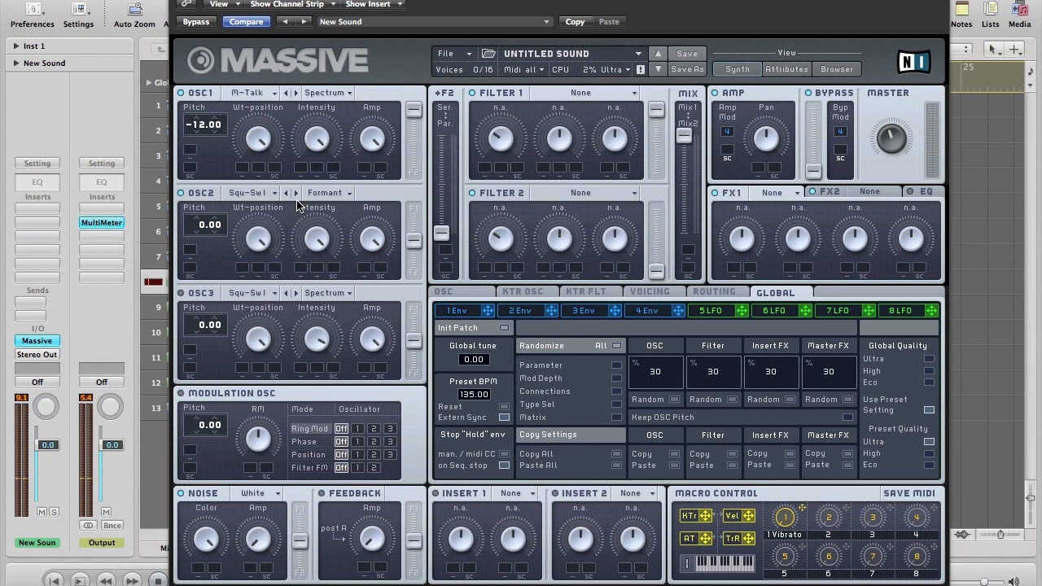
pyautogui.moveTo(371, 242); pyautogui.dragTo(373, 265)
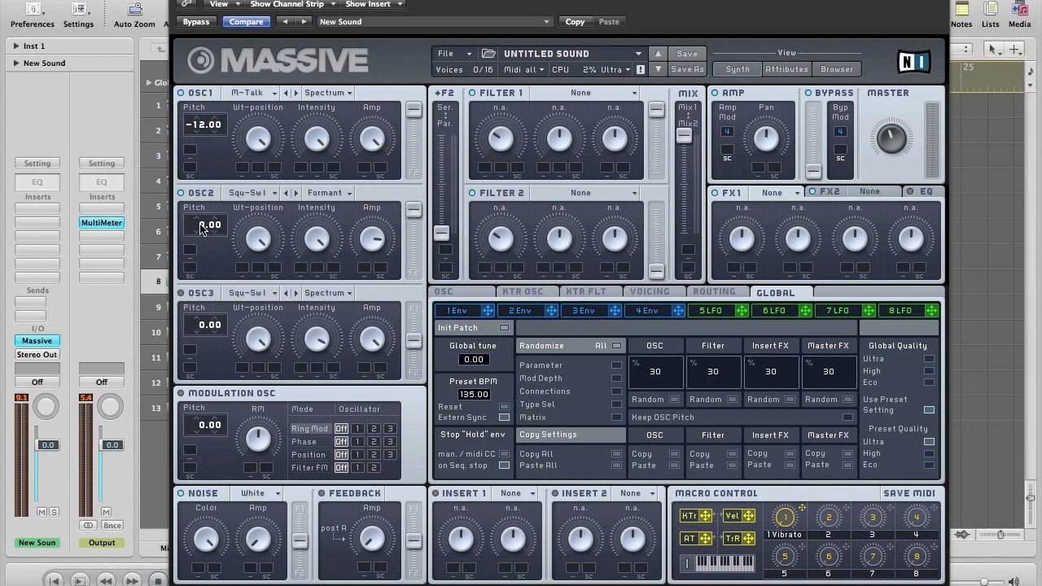
pyautogui.moveTo(201, 228); pyautogui.dragTo(201, 234)
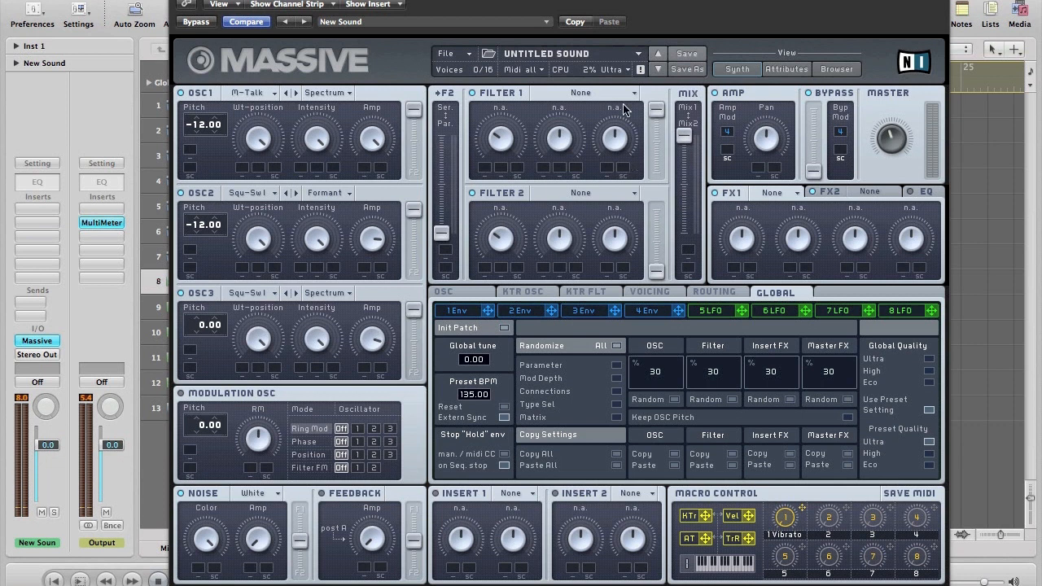
# Set Filter 1 to Bandpass with a lowered cutoff and assign Envelope 1 to modulate the cutoff upward
pyautogui.click(551, 93)
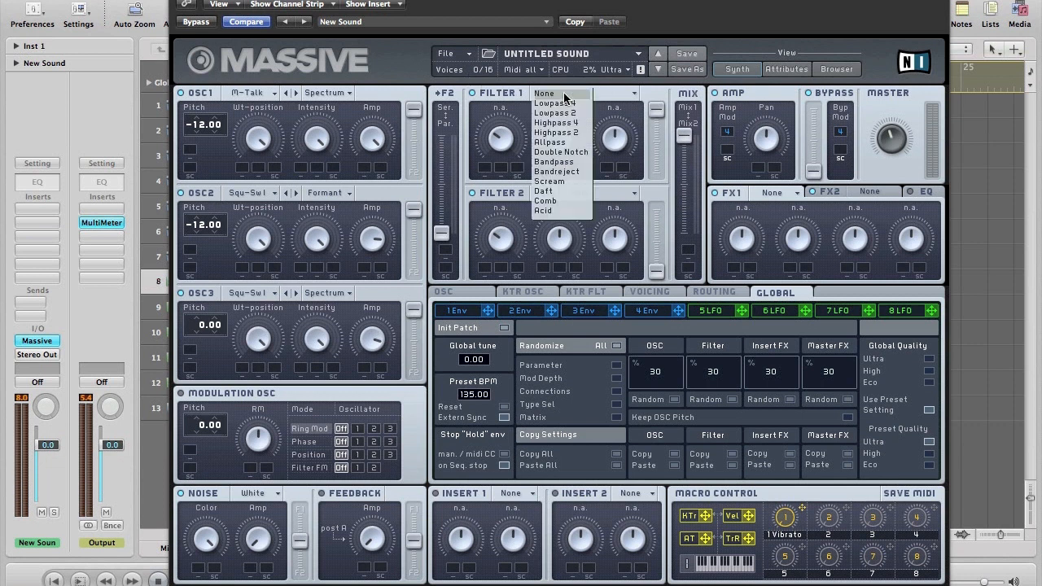
pyautogui.click(558, 163)
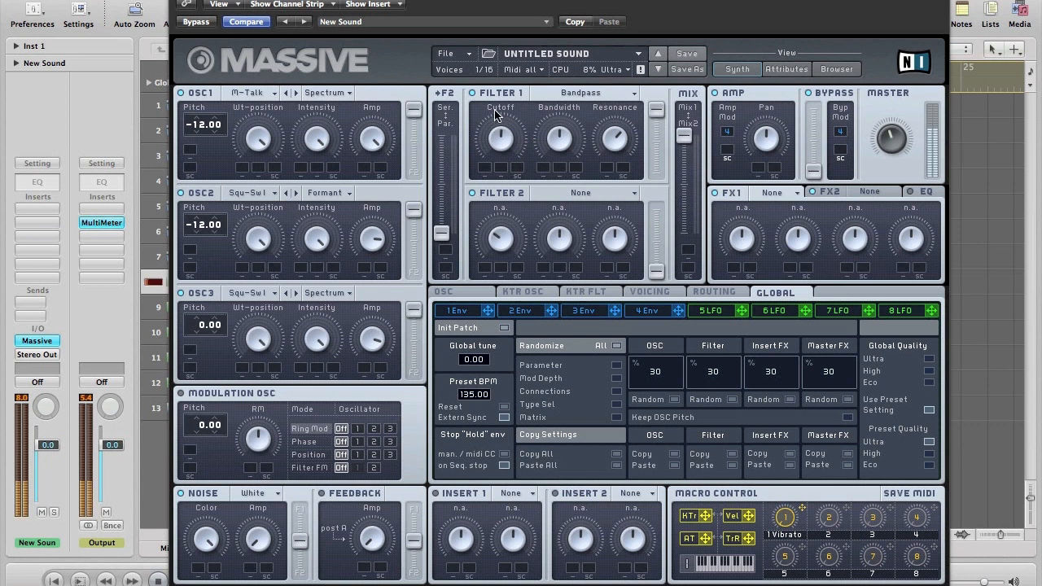
pyautogui.click(456, 311)
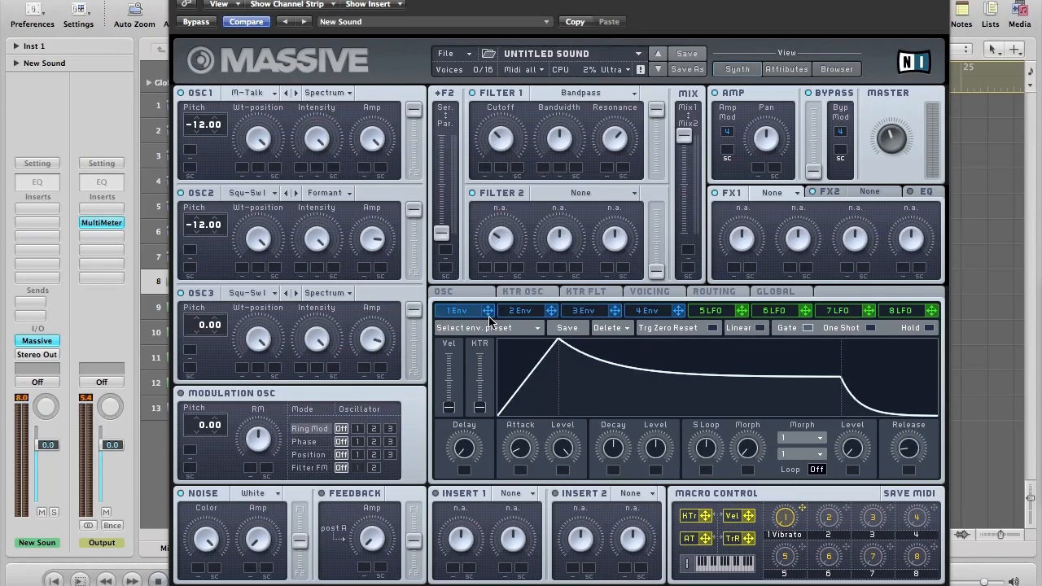
pyautogui.moveTo(488, 317); pyautogui.dragTo(484, 171)
pyautogui.moveTo(485, 173); pyautogui.dragTo(485, 137)
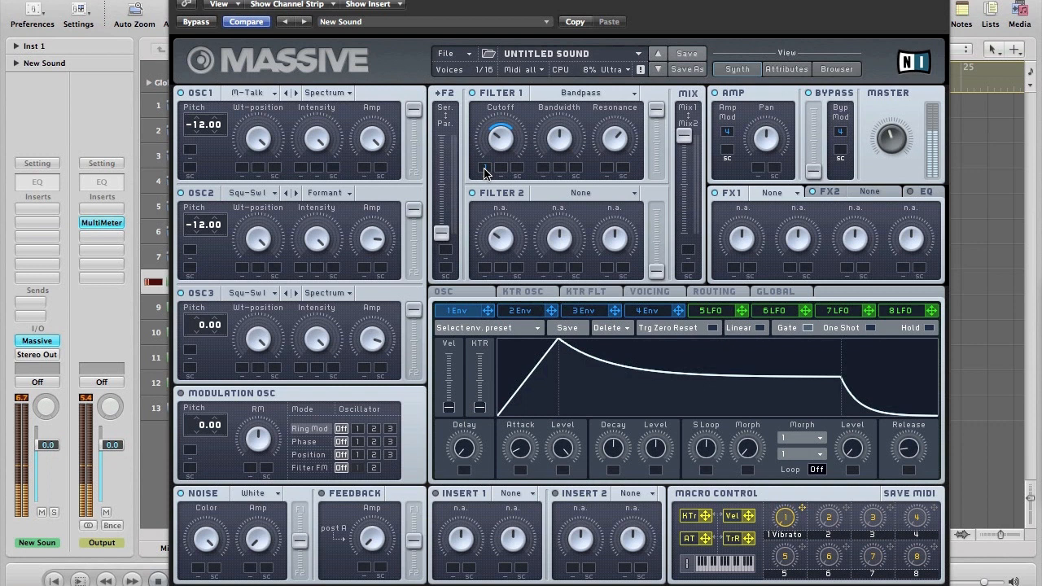
# Shape Envelope 1 with a long attack, a shorter decay and the decay level at maximum
pyautogui.moveTo(507, 407); pyautogui.dragTo(512, 376)
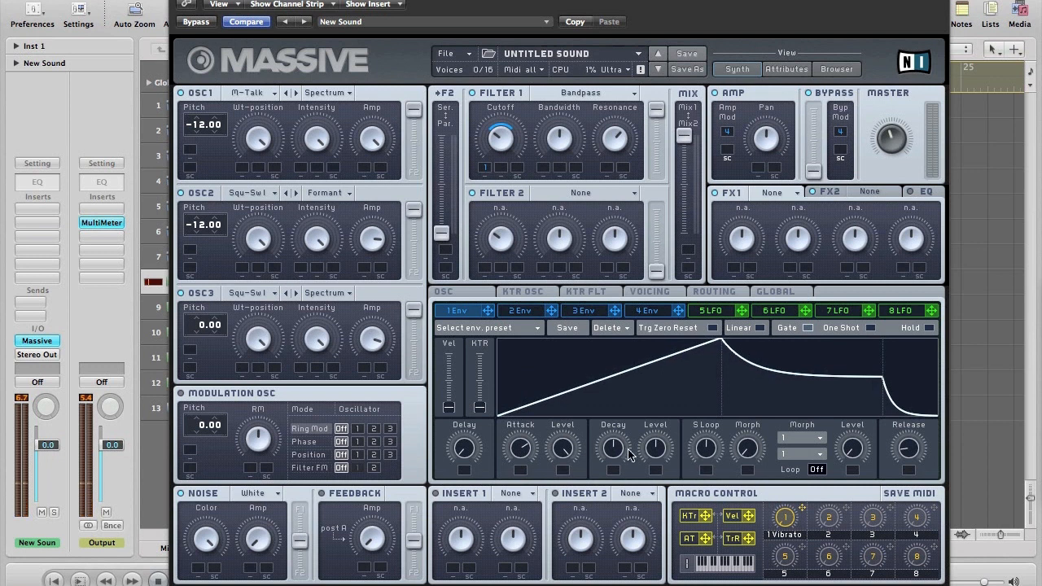
pyautogui.moveTo(621, 454); pyautogui.dragTo(660, 345)
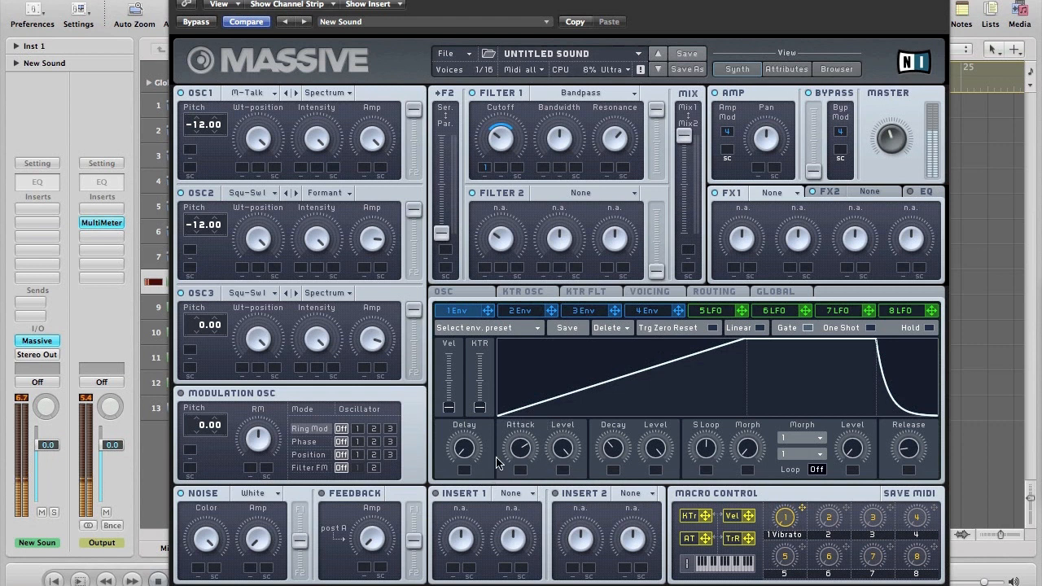
pyautogui.scroll(2, 514, 452)
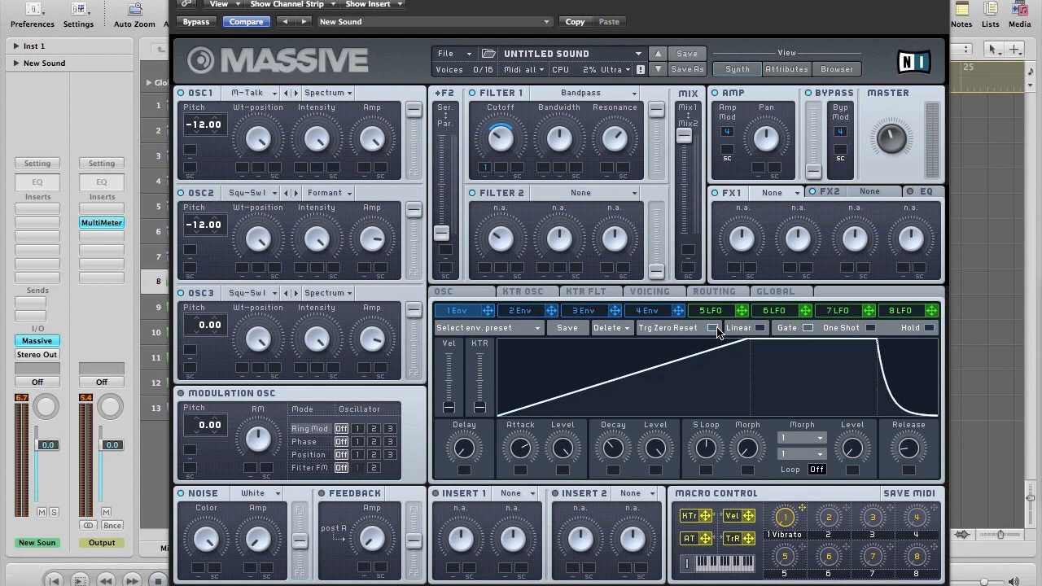
# Load Reverb in FX1 and Delay Synced in FX2, turning their dry/wet amounts down low
pyautogui.click(762, 192)
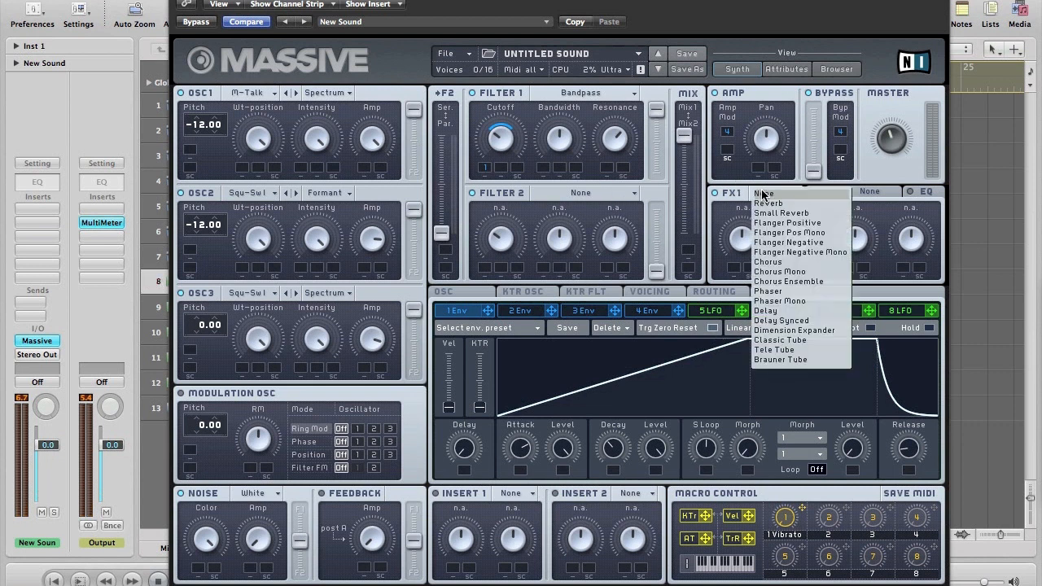
pyautogui.click(769, 204)
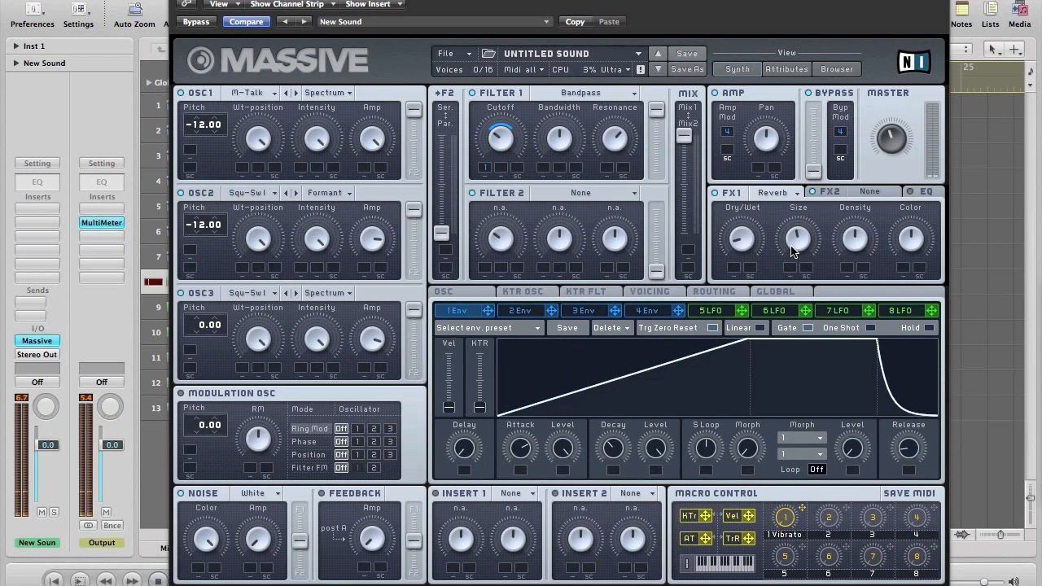
pyautogui.click(867, 192)
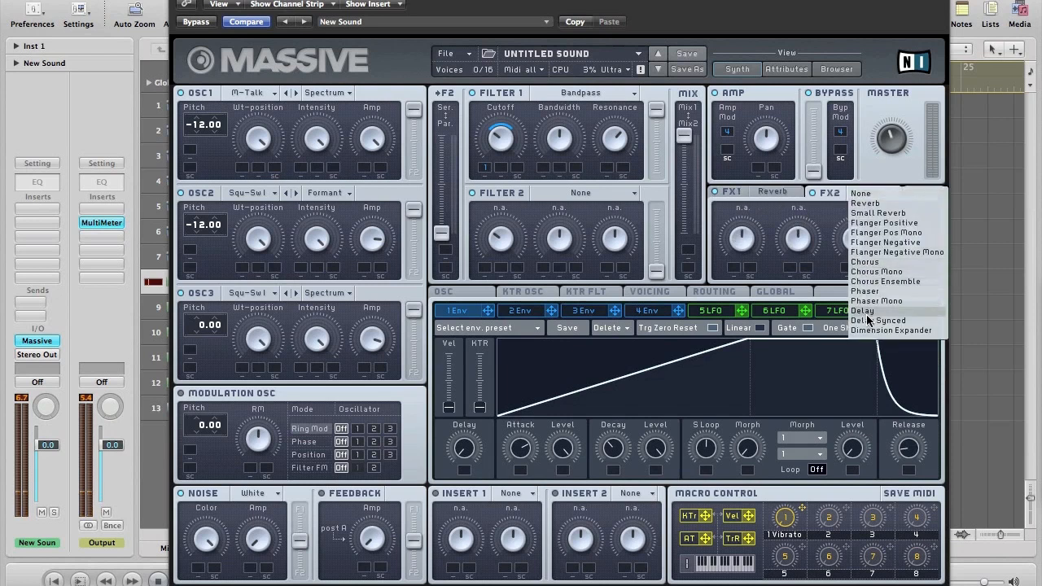
pyautogui.click(866, 316)
pyautogui.click(867, 192)
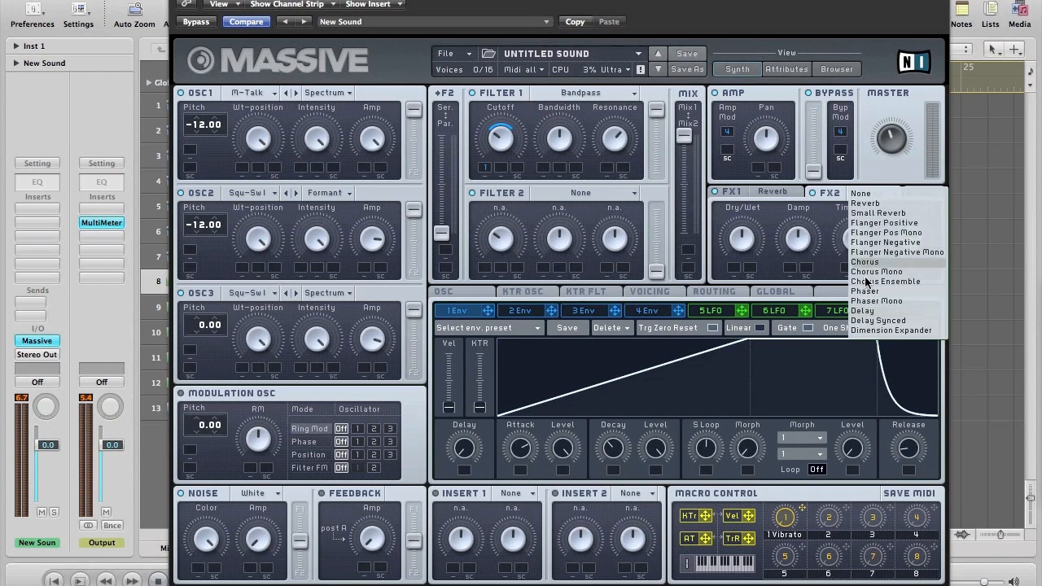
pyautogui.click(868, 320)
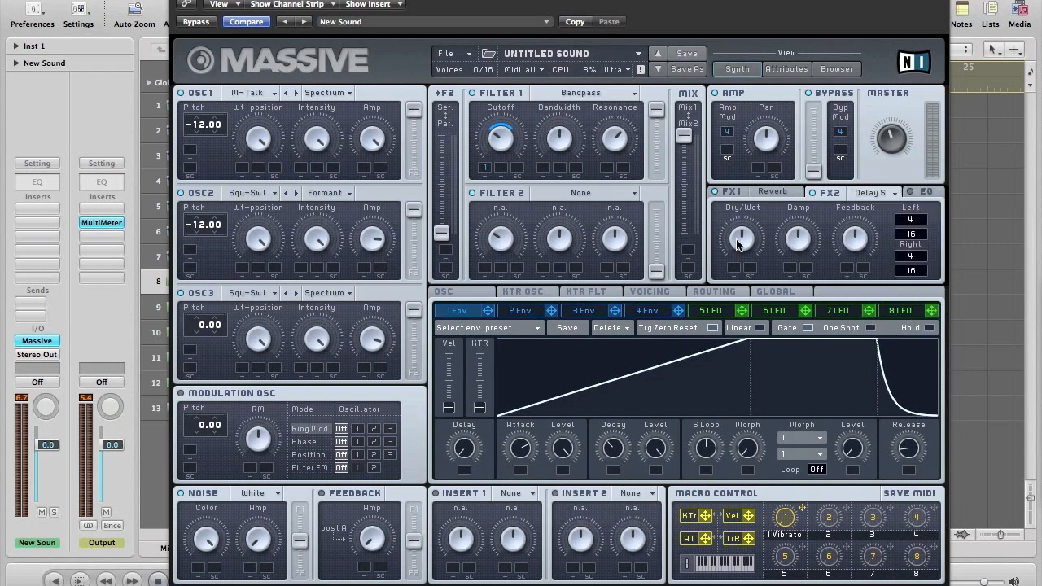
pyautogui.moveTo(738, 244); pyautogui.dragTo(739, 298)
# Enable the EQ and boost its high shelf slightly
pyautogui.click(928, 193)
pyautogui.moveTo(918, 237)
pyautogui.mouseDown()
pyautogui.moveTo(912, 178)
pyautogui.moveTo(913, 221)
pyautogui.mouseUp()
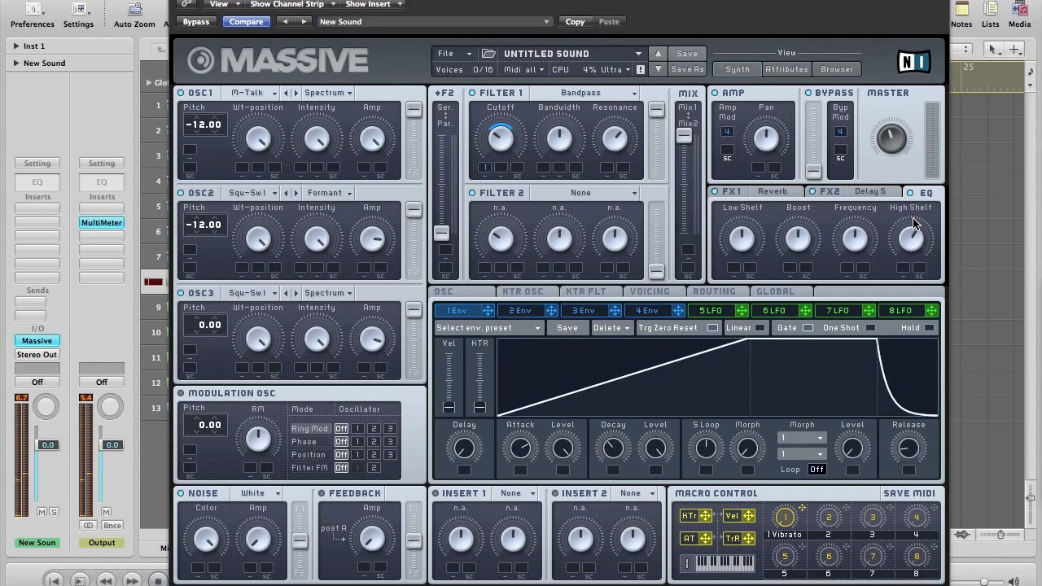
# Clear the Vibrato assignment from Macro 1 to remove its control of the oscillator vibrato rate and depth
pyautogui.click(450, 293)
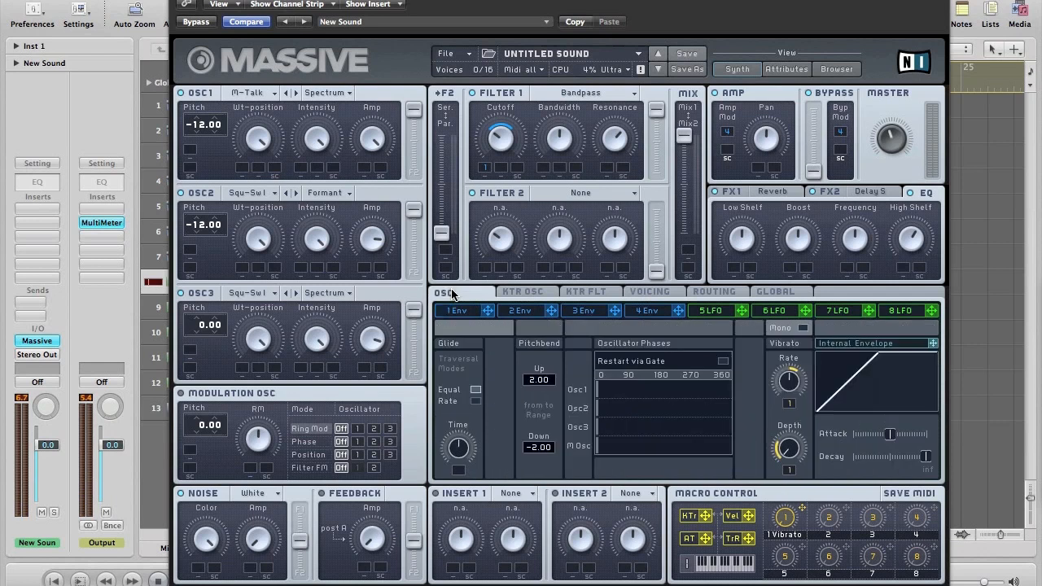
pyautogui.rightClick(783, 517)
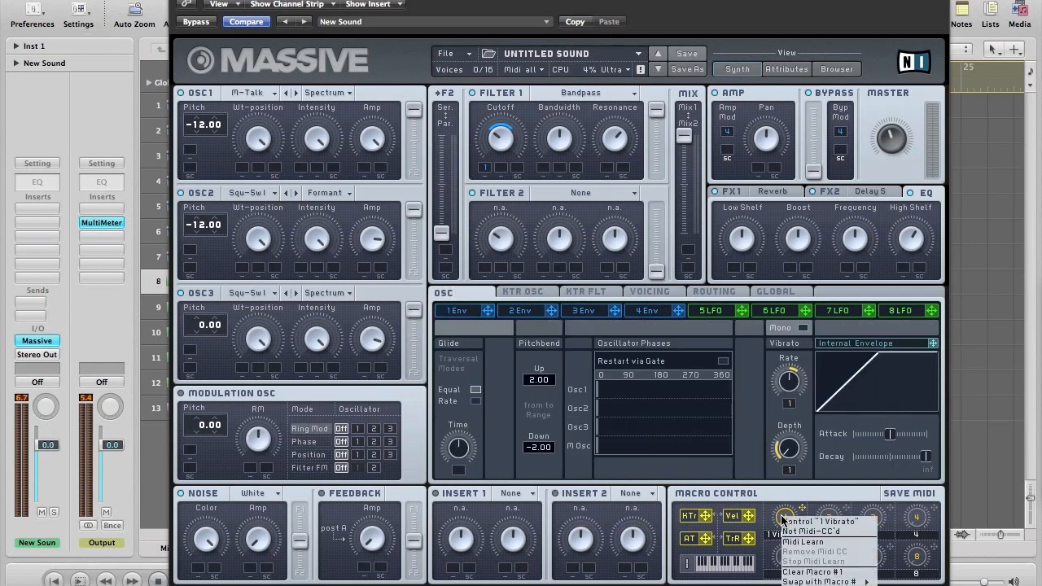
pyautogui.click(798, 572)
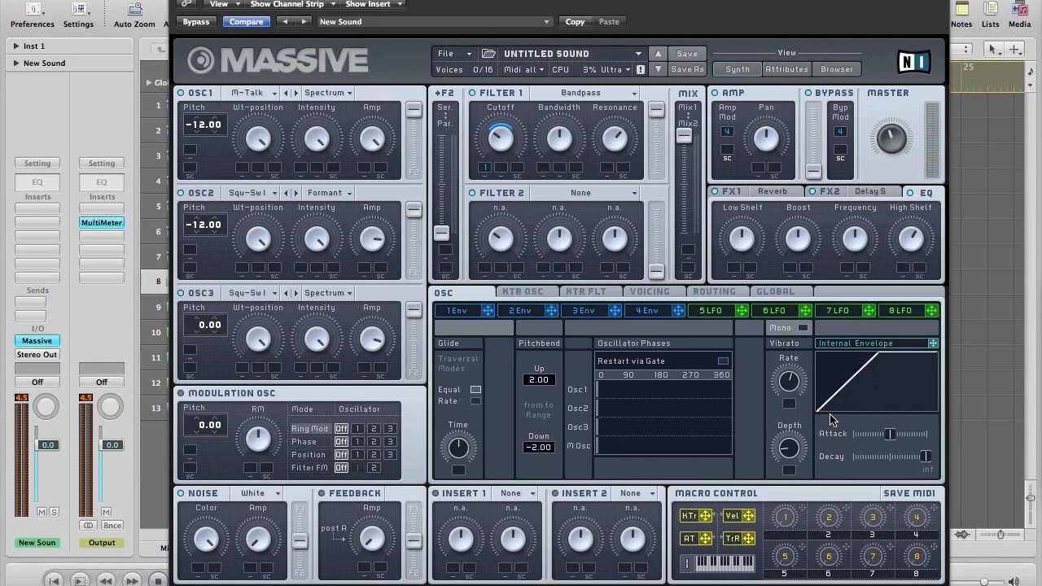
# Set the voicing to Monophon with a Unisono of 2 and enable the Pan Position unison spread
pyautogui.click(654, 293)
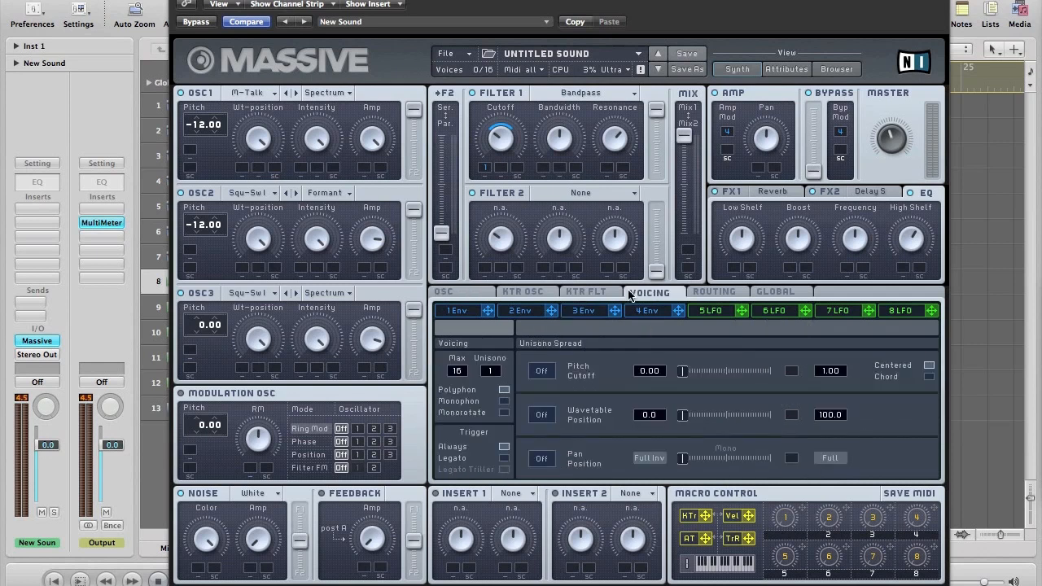
pyautogui.click(503, 401)
pyautogui.click(540, 459)
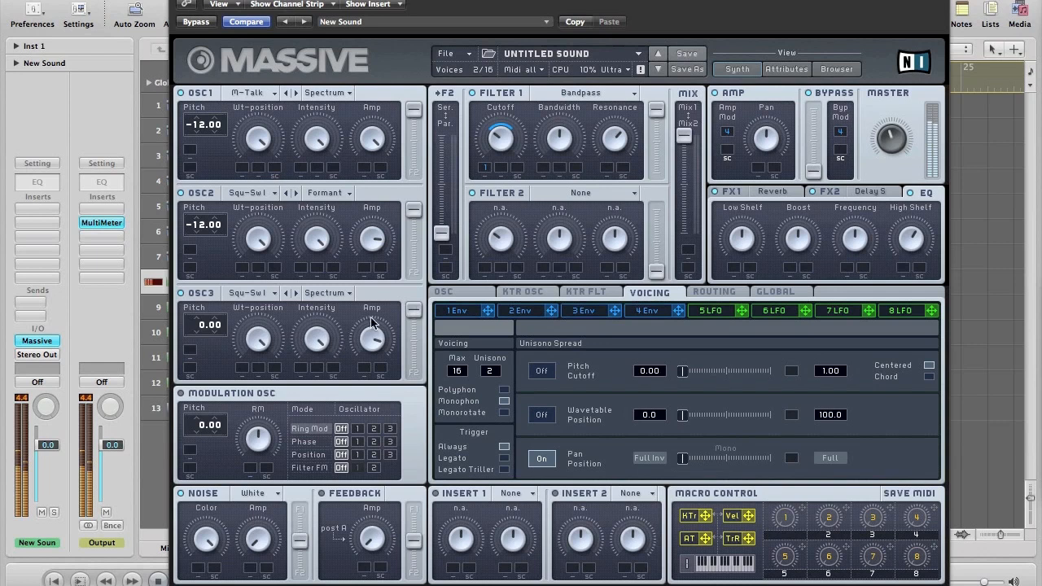
# Check the oscillator settings and reduce the attack of Envelope 4
pyautogui.click(444, 294)
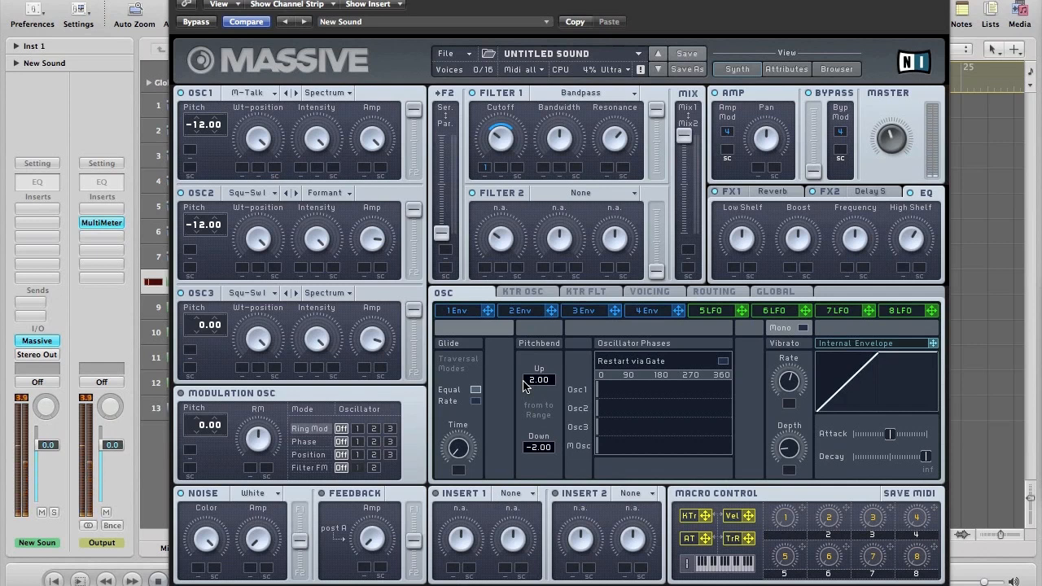
pyautogui.click(645, 312)
pyautogui.moveTo(515, 454); pyautogui.dragTo(527, 495)
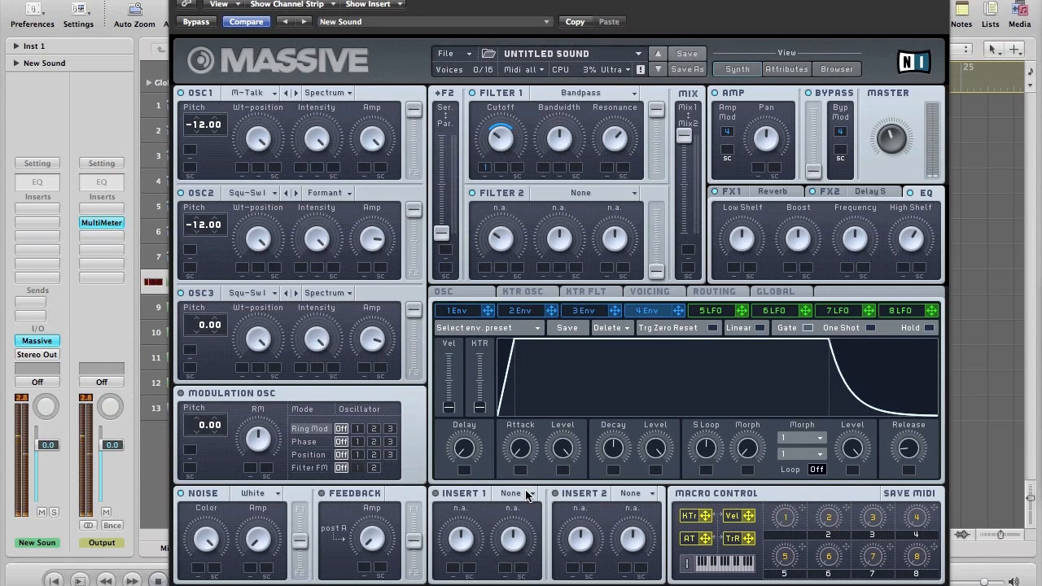
# Assign LFO 5 to the Osc 1 wavetable position and the Osc 2 intensity, giving each a wide modulation range
pyautogui.click(712, 310)
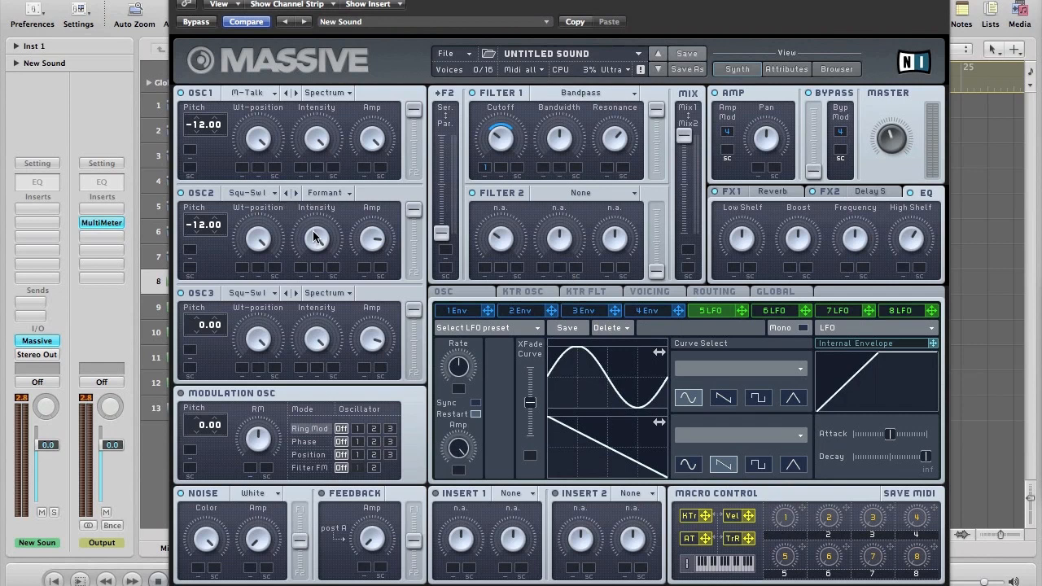
pyautogui.moveTo(314, 233); pyautogui.dragTo(302, 256)
pyautogui.moveTo(741, 316); pyautogui.dragTo(241, 171)
pyautogui.moveTo(240, 171); pyautogui.dragTo(241, 170)
pyautogui.moveTo(743, 315); pyautogui.dragTo(300, 268)
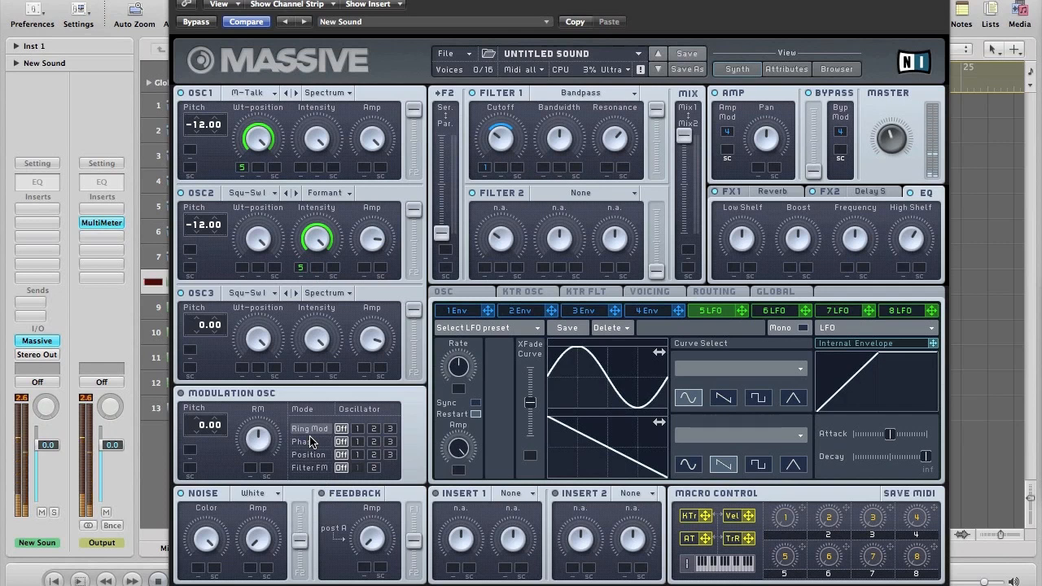
# Sync LFO 5 at a 1/1 ratio and lower its crossfade curve all the way down
pyautogui.click(474, 402)
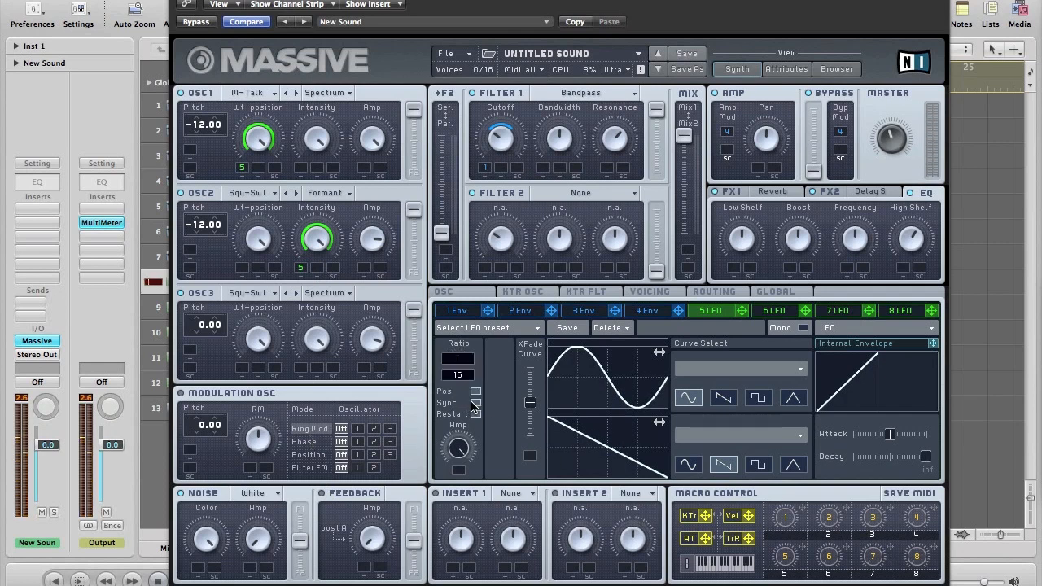
pyautogui.moveTo(457, 376); pyautogui.dragTo(458, 401)
pyautogui.moveTo(534, 420); pyautogui.dragTo(550, 436)
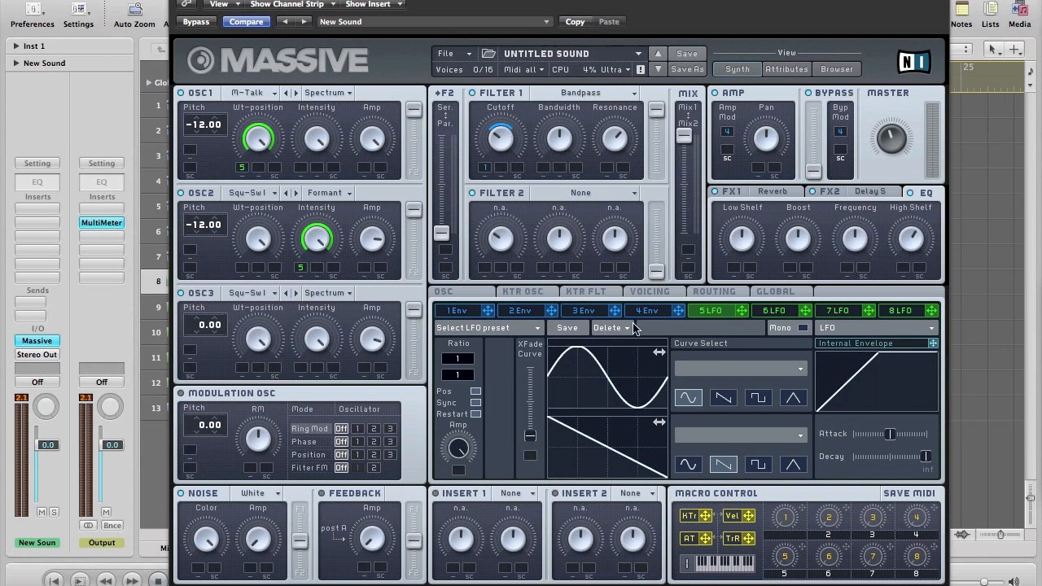
# Change LFO 6 to a Stepper and sync it at a 1/4 ratio
pyautogui.click(776, 312)
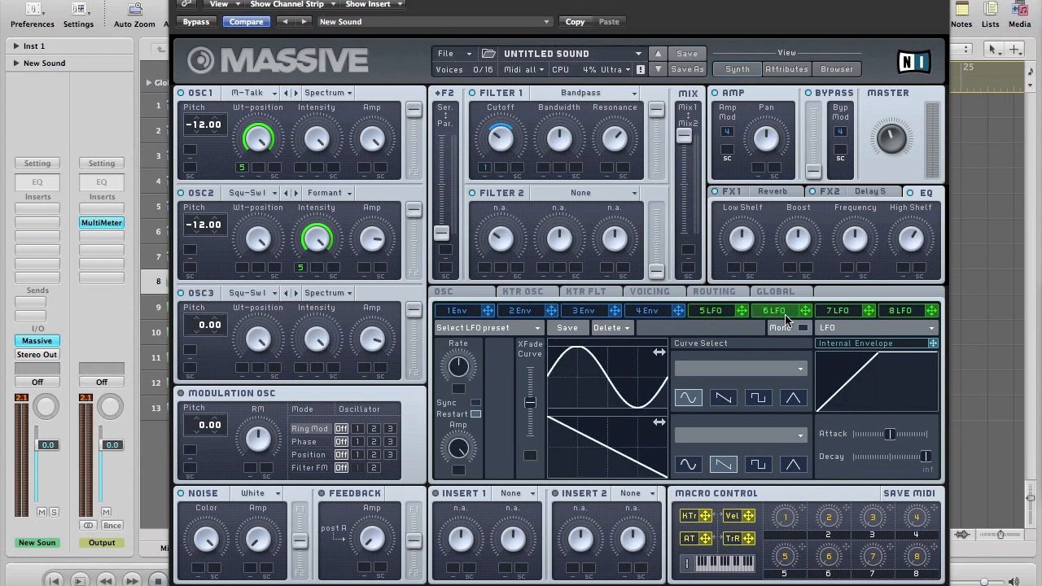
pyautogui.click(824, 328)
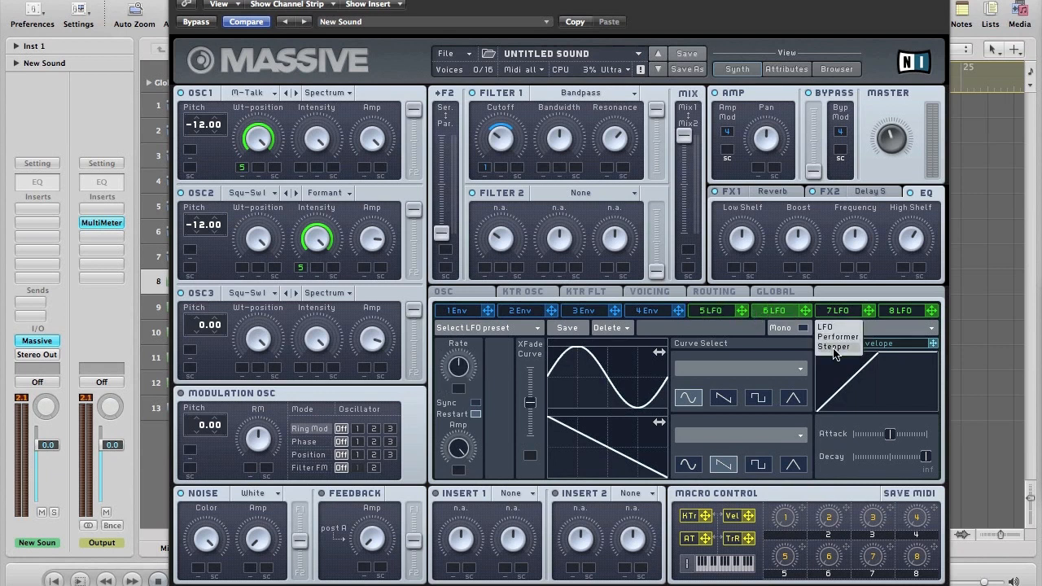
pyautogui.click(830, 337)
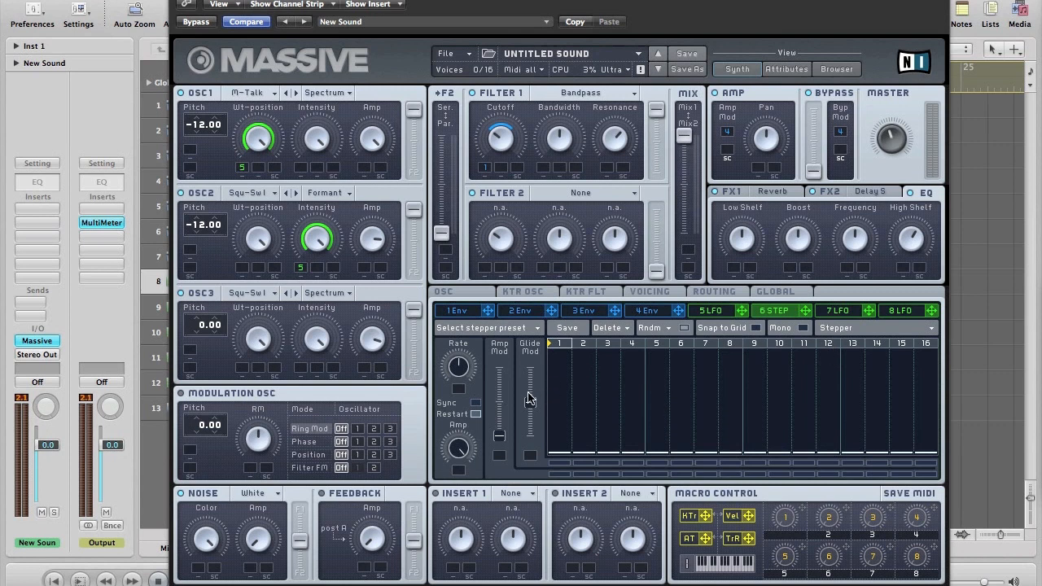
pyautogui.click(472, 404)
pyautogui.moveTo(459, 383); pyautogui.dragTo(458, 393)
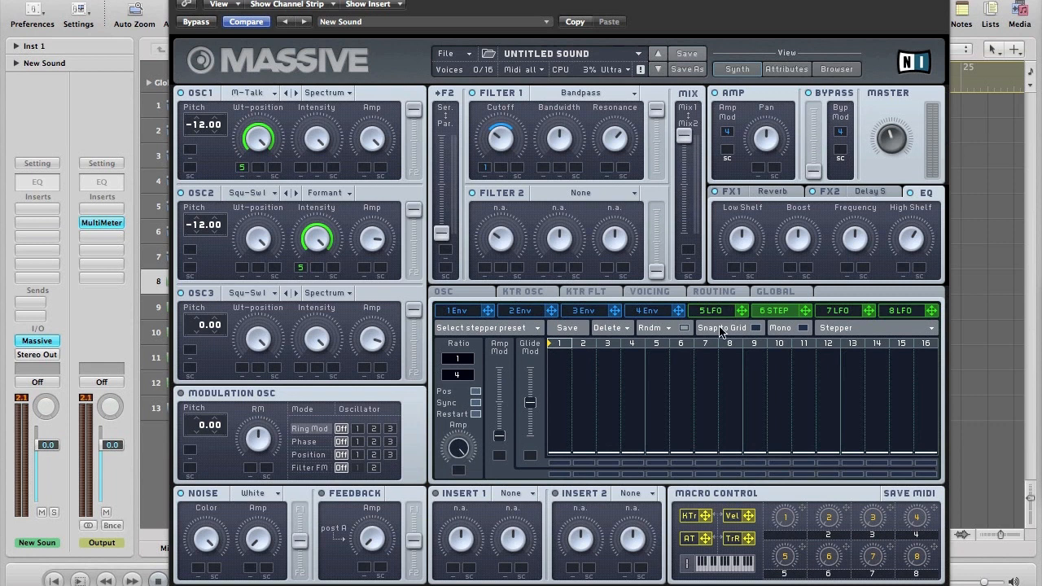
# Modulate Osc 3's pitch by 12.00 with Stepper 6, then draw grid-snapped steps rising from 5 to 8 and level through 16
pyautogui.moveTo(804, 311); pyautogui.dragTo(191, 352)
pyautogui.moveTo(209, 346); pyautogui.dragTo(216, 341)
pyautogui.click(656, 434)
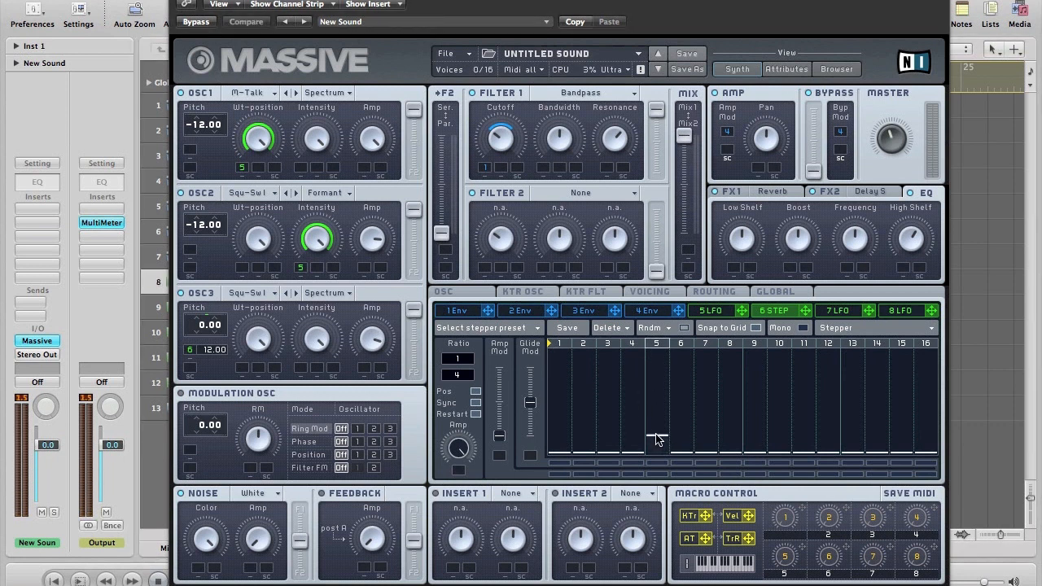
pyautogui.moveTo(659, 438); pyautogui.dragTo(735, 398)
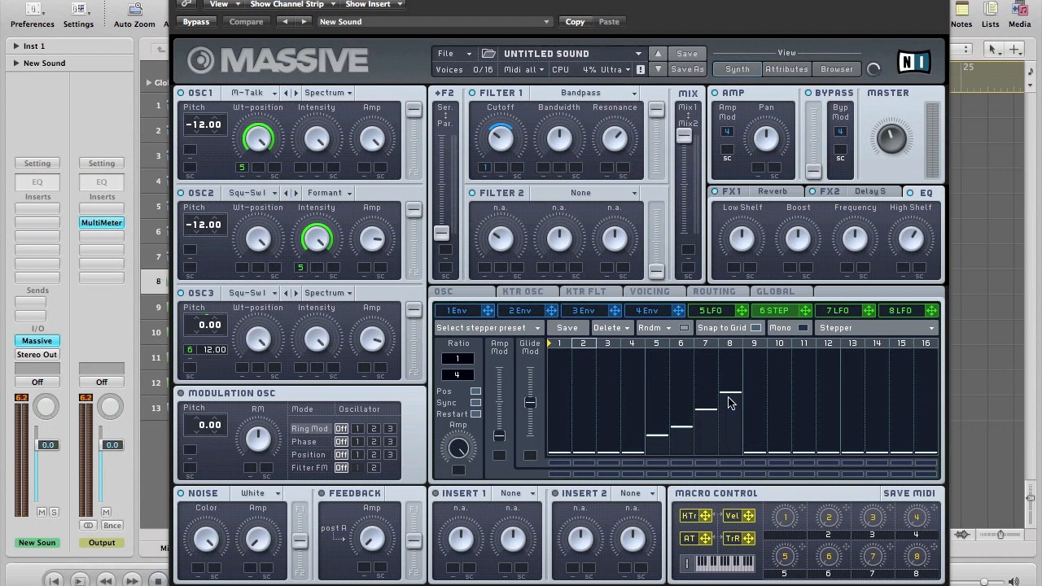
pyautogui.moveTo(749, 399); pyautogui.dragTo(925, 396)
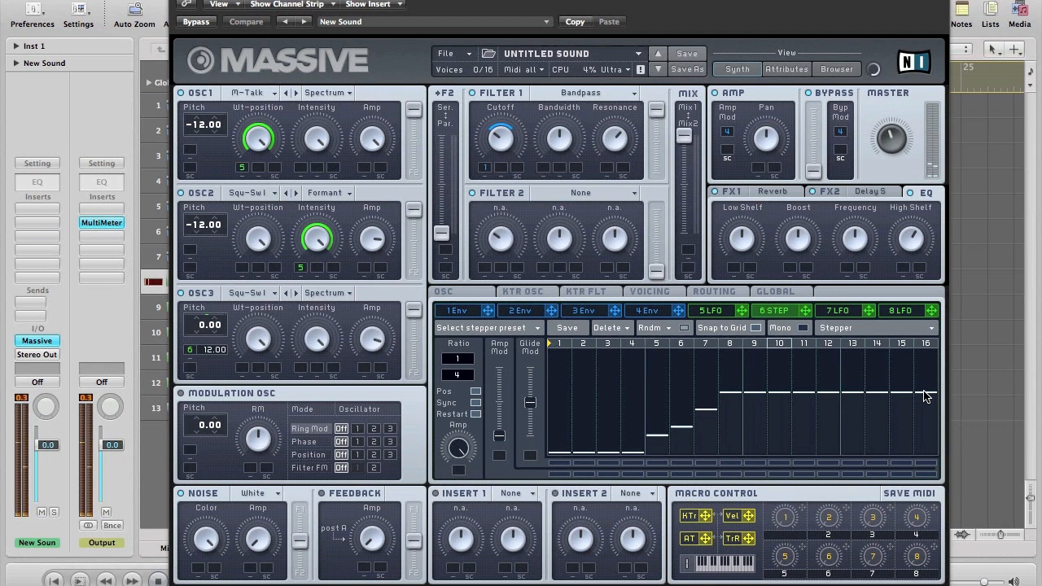
# Hide the plug-in window, mute the New Sound track and play the soloed Inst 2_bip region from bar 5
pyautogui.press('v')
pyautogui.click(294, 282)
pyautogui.click(262, 313)
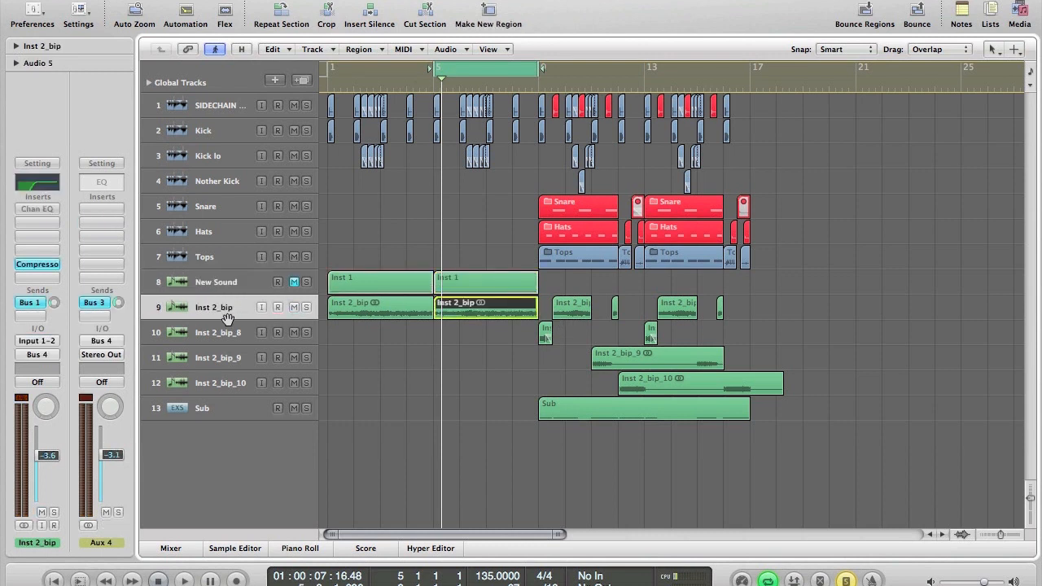
pyautogui.press('space')
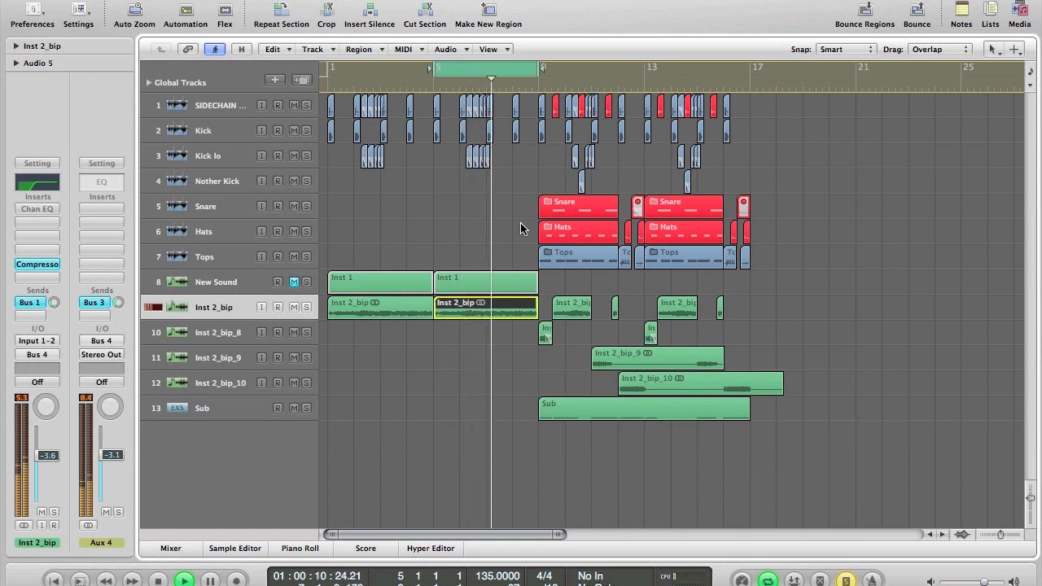
pyautogui.press('space')
# Move the cycle range to bars 9–13 and play the Inst 2_bip track's regions there
pyautogui.press('shift+super+period')
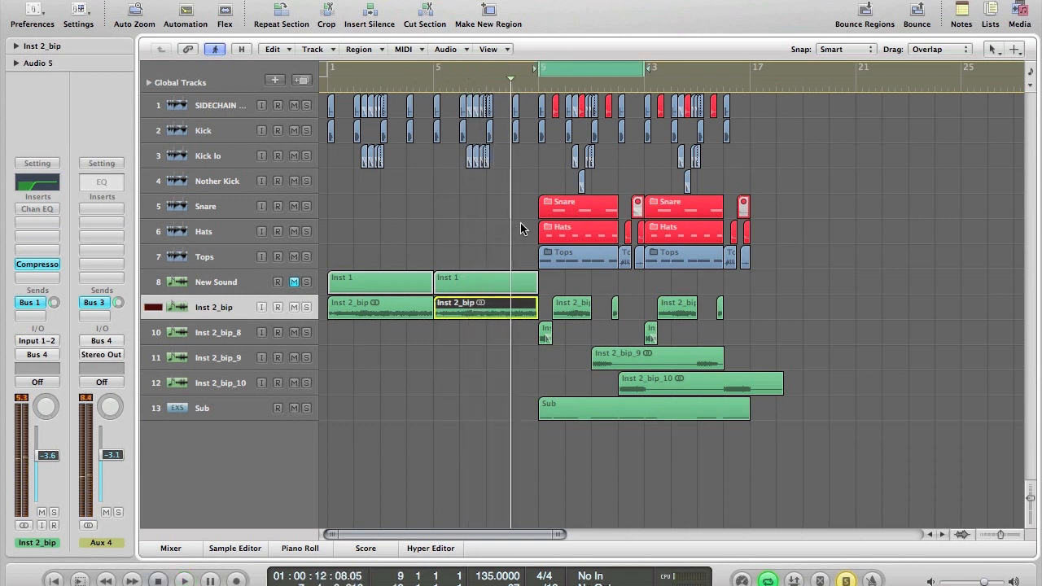
pyautogui.click(237, 314)
pyautogui.press('space')
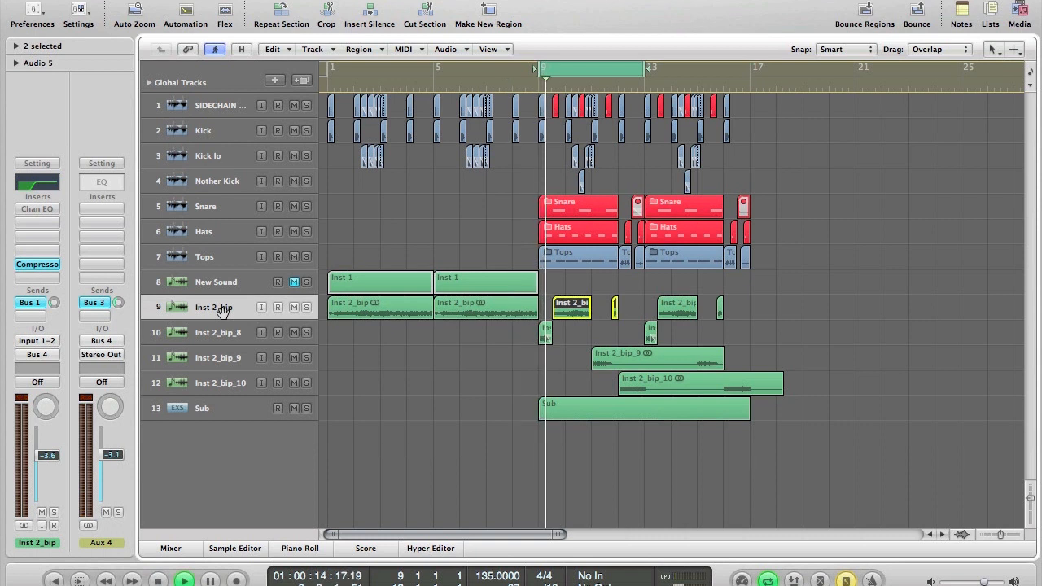
# Select the Inst 2_bip, Inst 2_bip_8, Inst 2_bip_9 and Inst 2_bip_10 regions from bar 9 and listen to them soloed, up close
pyautogui.moveTo(530, 378); pyautogui.dragTo(632, 300)
pyautogui.keyDown('shift'); pyautogui.click(491, 303); pyautogui.keyUp('shift')
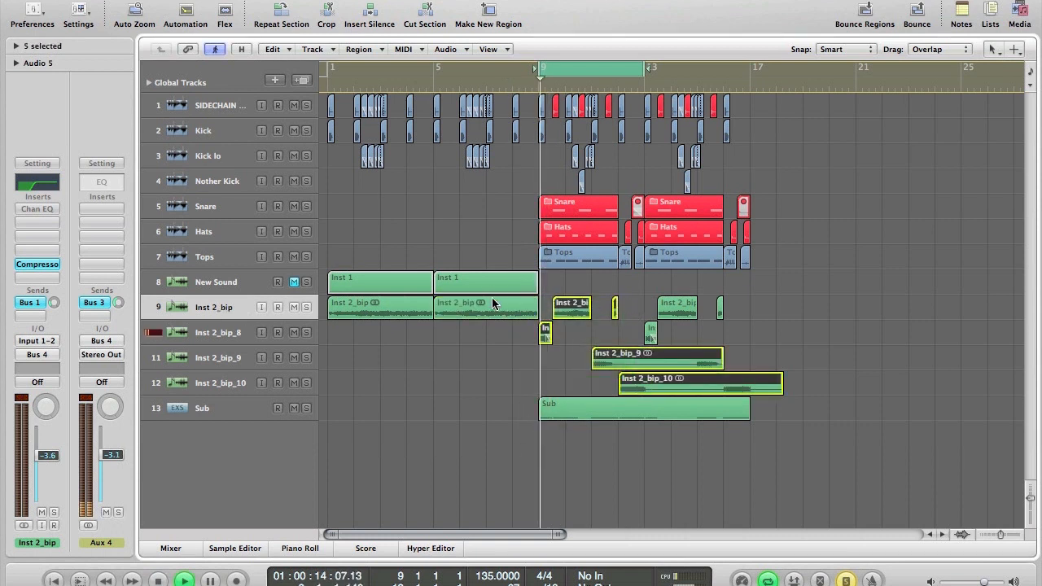
pyautogui.hotkey('ctrl', 'alt', 'Right')
pyautogui.hotkey('ctrl', 'alt', 'Right')
pyautogui.hotkey('ctrl', 'alt', 'Right')
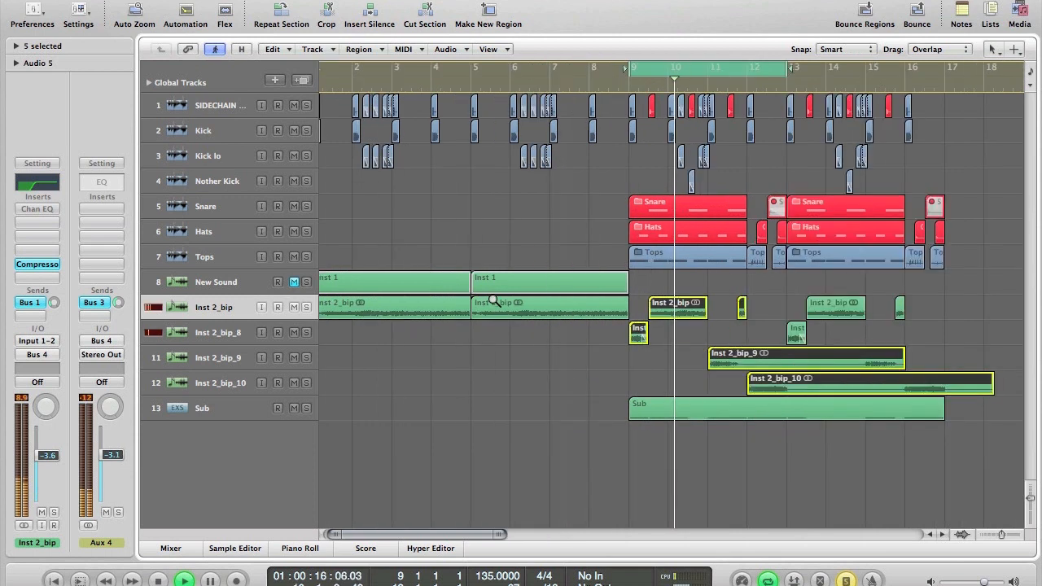
pyautogui.hotkey('ctrl', 'alt', 'Down')
pyautogui.hotkey('ctrl', 'alt', 'Down')
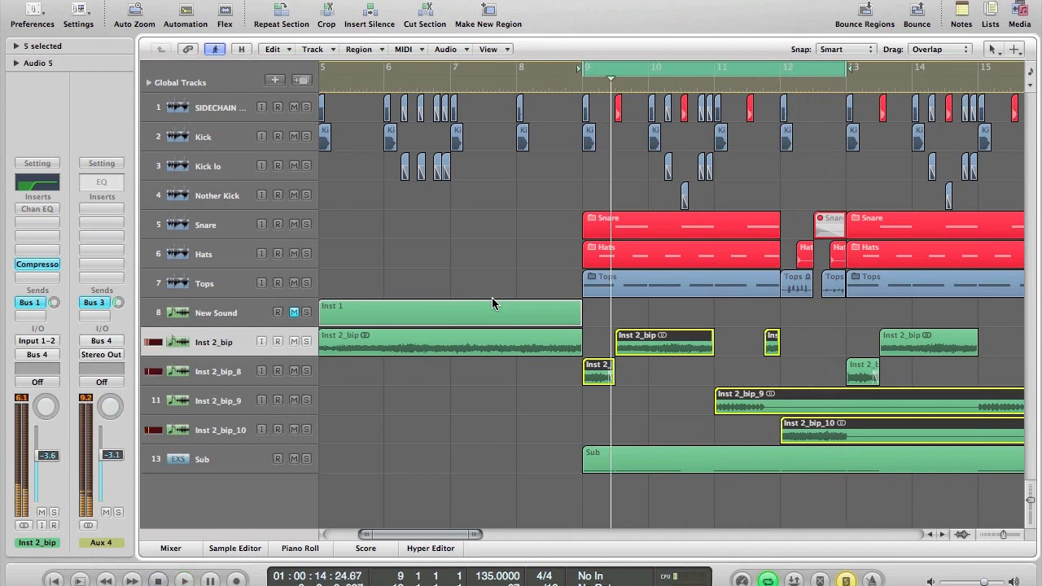
# Inspect the Inst 2_bip track's sidechained Compressor and its Bus 1 reverb send, then close the plug-in windows
pyautogui.click(22, 265)
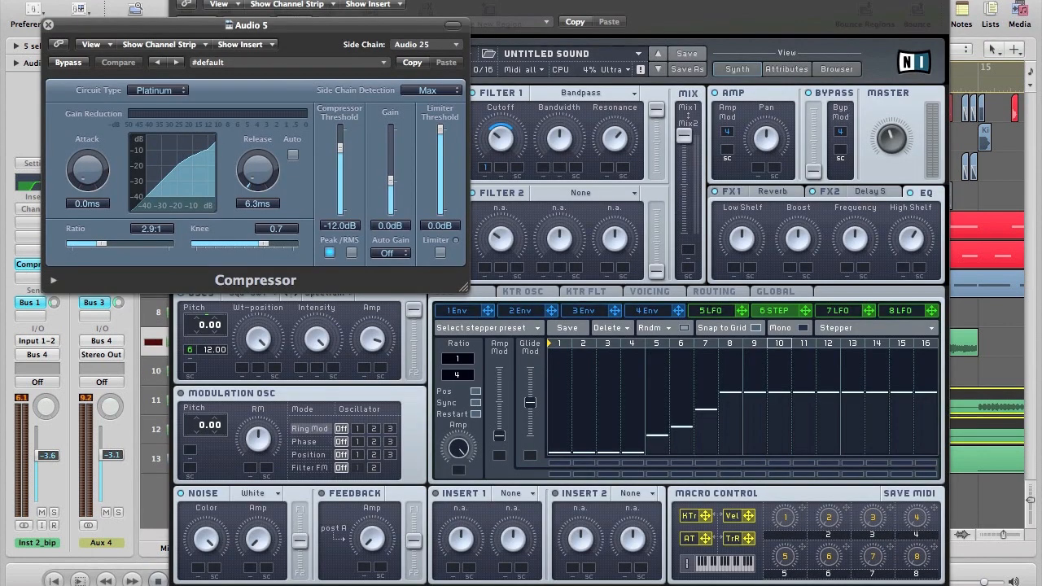
pyautogui.click(48, 25)
pyautogui.click(29, 302)
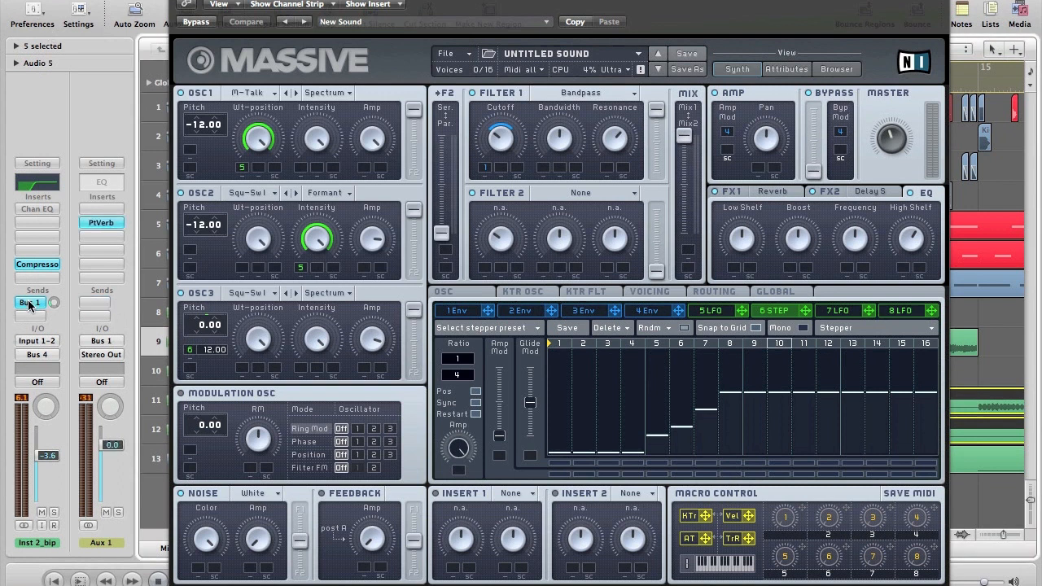
pyautogui.click(179, 1)
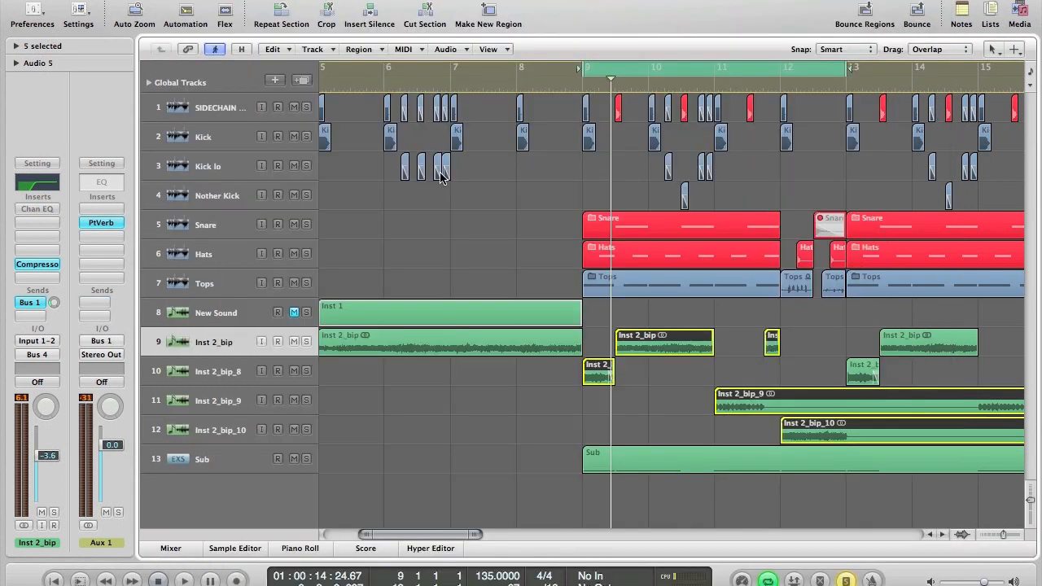
# Turn off solo and listen to bars 9 onward with the full arrangement
pyautogui.click(707, 421)
pyautogui.press('space')
pyautogui.keyDown('ctrl'); pyautogui.keyDown('alt'); pyautogui.click(706, 421); pyautogui.keyUp('alt'); pyautogui.keyUp('ctrl')
pyautogui.scroll(-5, 709, 424)
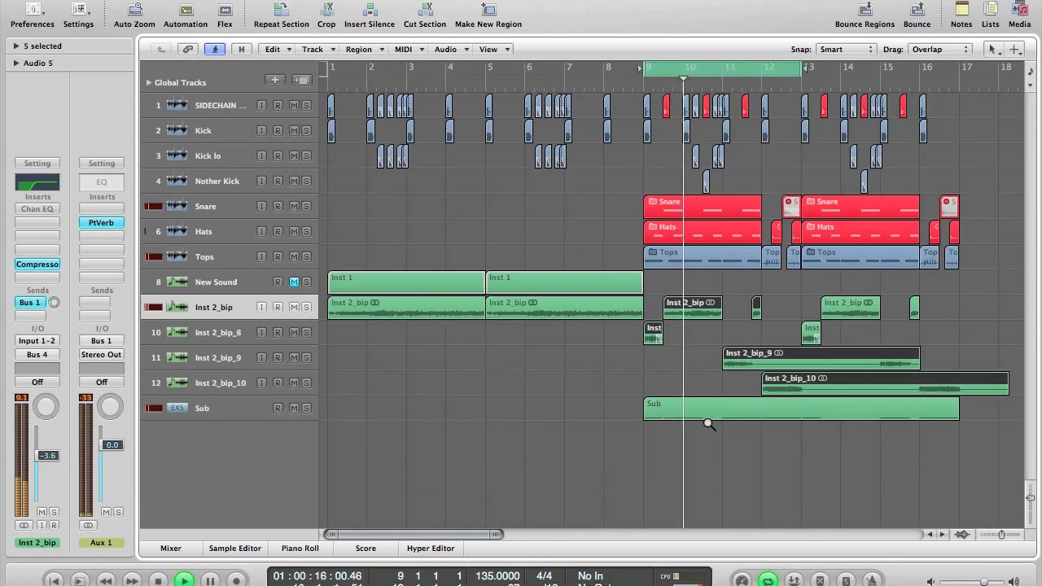
pyautogui.press('space')
# Extend the cycle range over bars 5–17, select the Inst 2_bip track's regions and play the whole section
pyautogui.moveTo(489, 69); pyautogui.dragTo(948, 144)
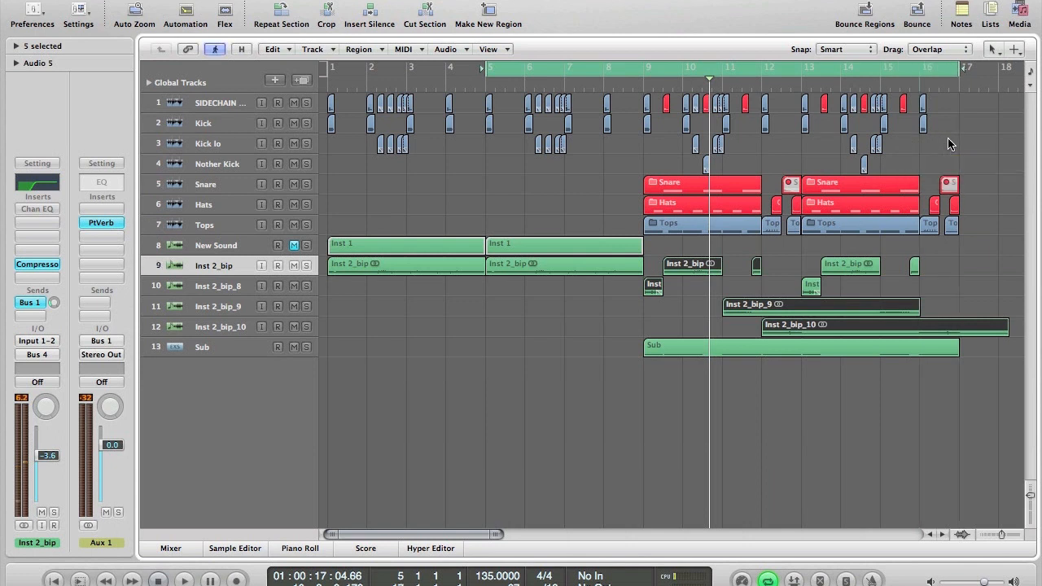
pyautogui.click(493, 327)
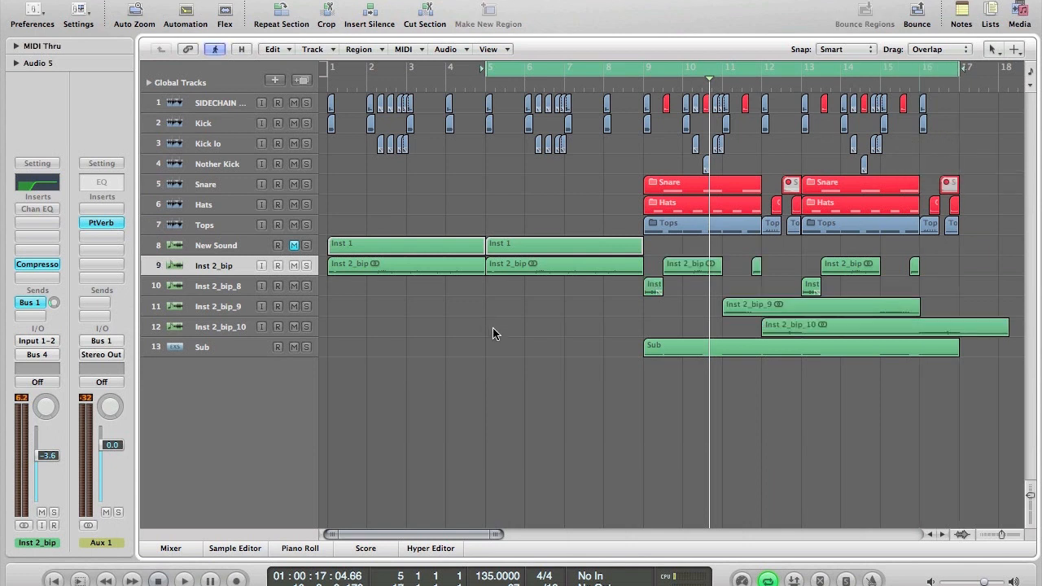
pyautogui.click(243, 267)
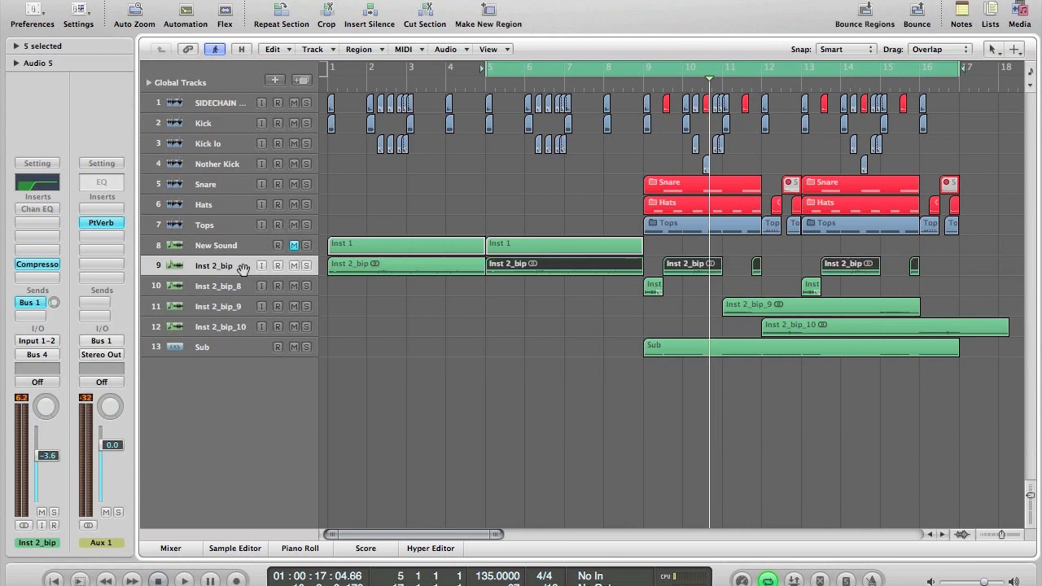
pyautogui.press('space')
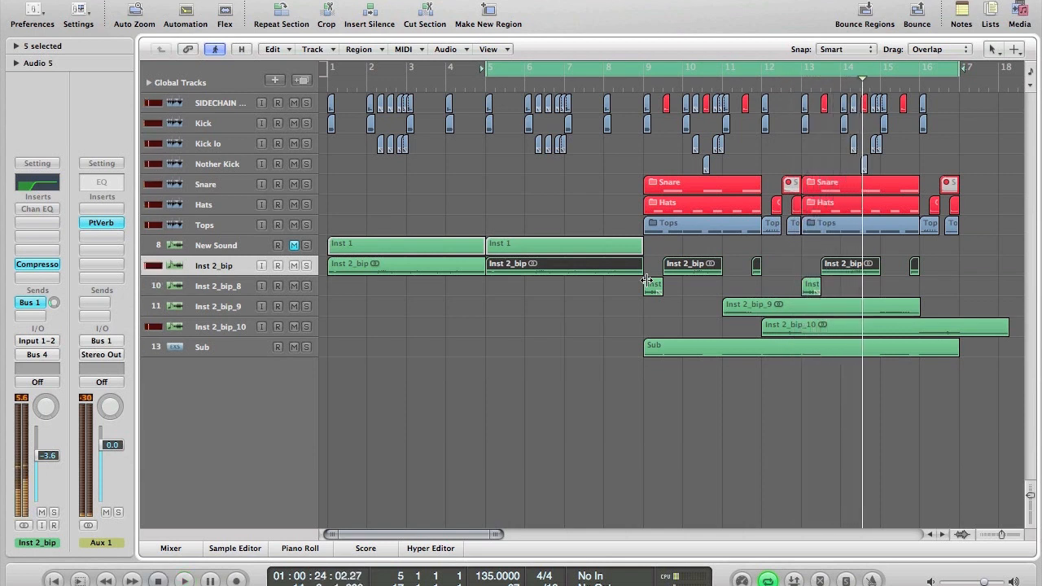
pyautogui.press('space')
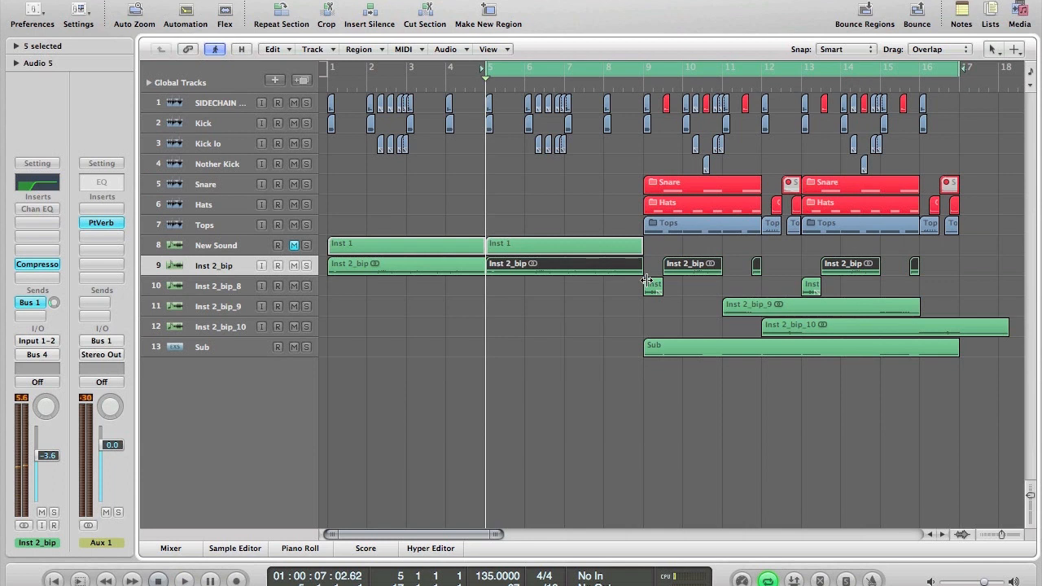